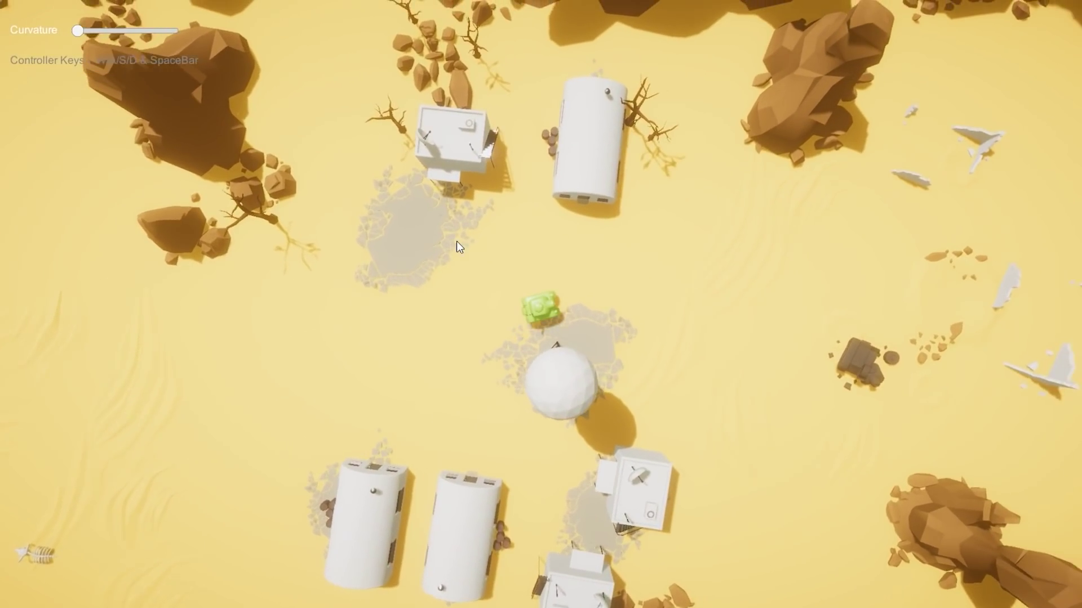
- Bend the flat desert into a small planet and drive the tank toward the big rock
{"action": "left_click_drag", "start_coordinate": [83, 31], "coordinate": [110, 30]}
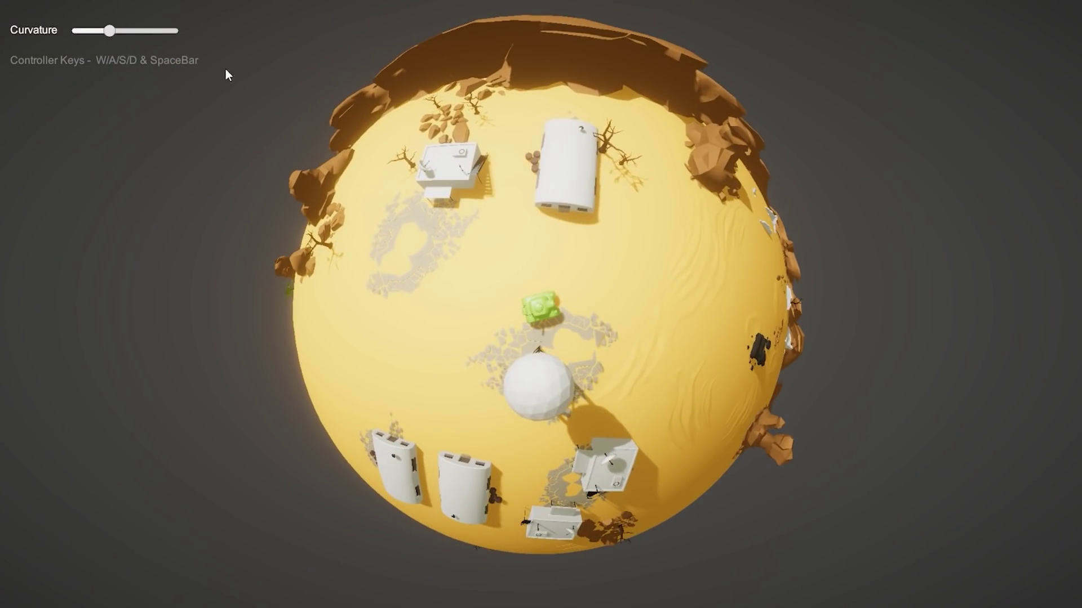
{"action": "key", "text": "w"}
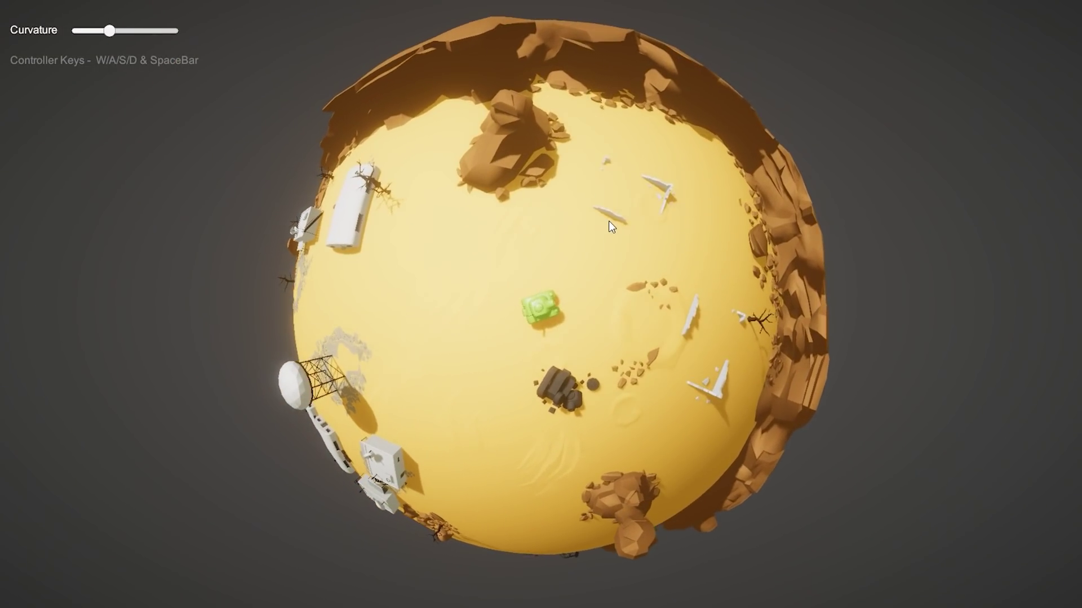
{"action": "key", "text": "a"}
{"action": "key", "text": "w"}
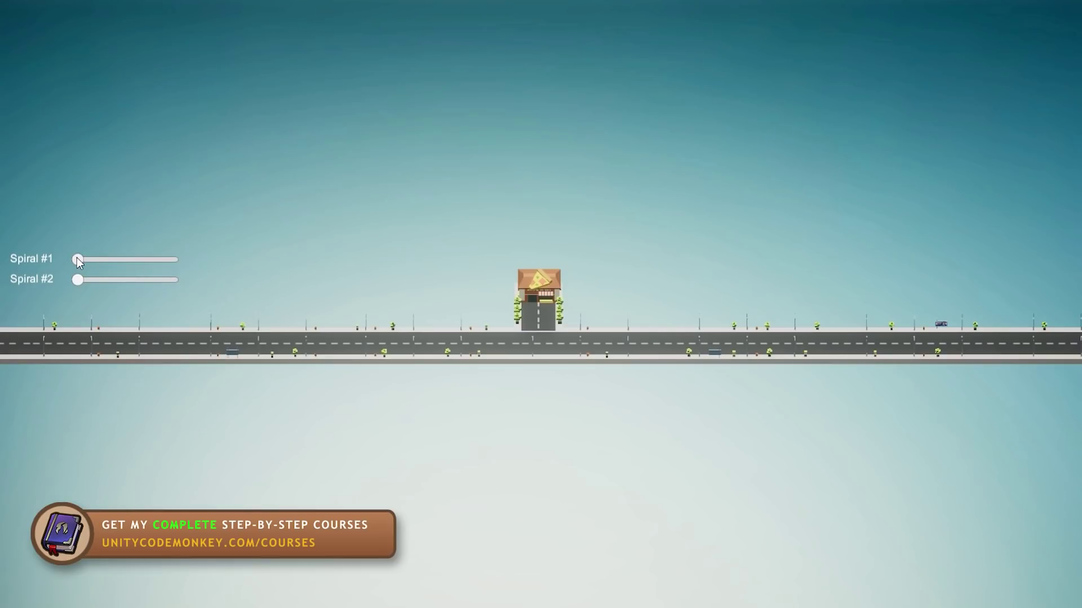
- Curl the road into two spirals and raise the corridor curvature to maximum
{"action": "left_click_drag", "start_coordinate": [76, 258], "coordinate": [204, 265]}
{"action": "left_click_drag", "start_coordinate": [82, 286], "coordinate": [358, 296]}
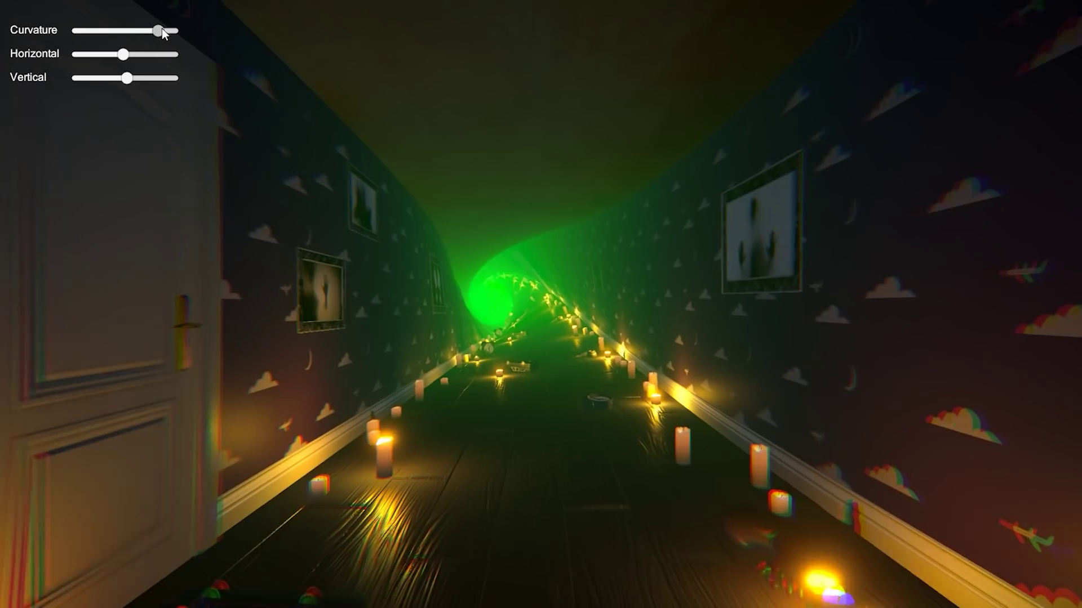
{"action": "left_click_drag", "start_coordinate": [161, 30], "coordinate": [157, 81]}
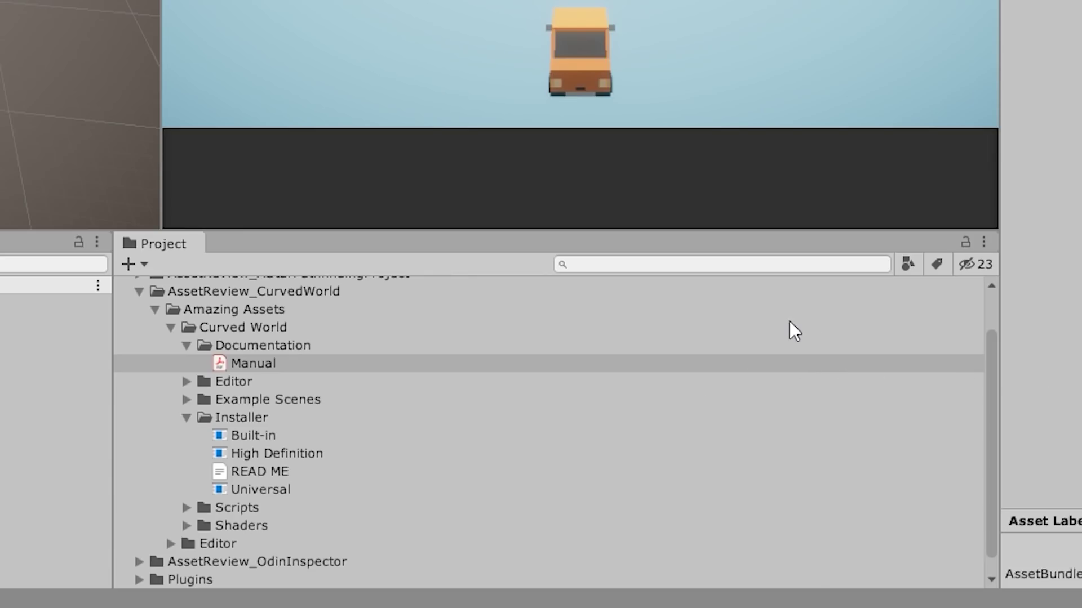
- In the Installer folder, review the Built-in, High Definition and Universal packages twice over
{"action": "left_click", "coordinate": [944, 418]}
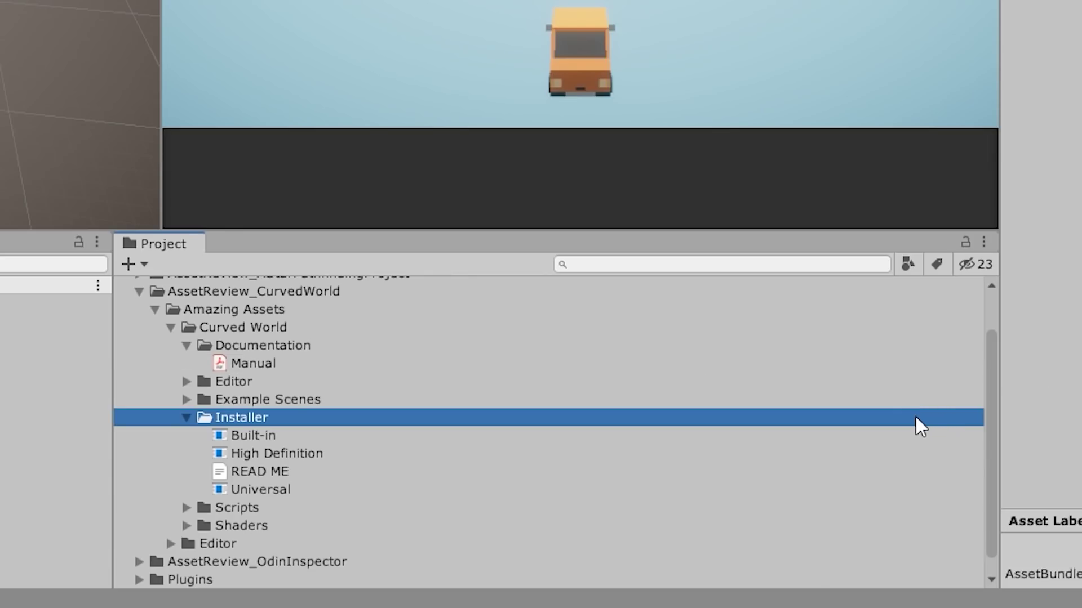
{"action": "left_click", "coordinate": [255, 435]}
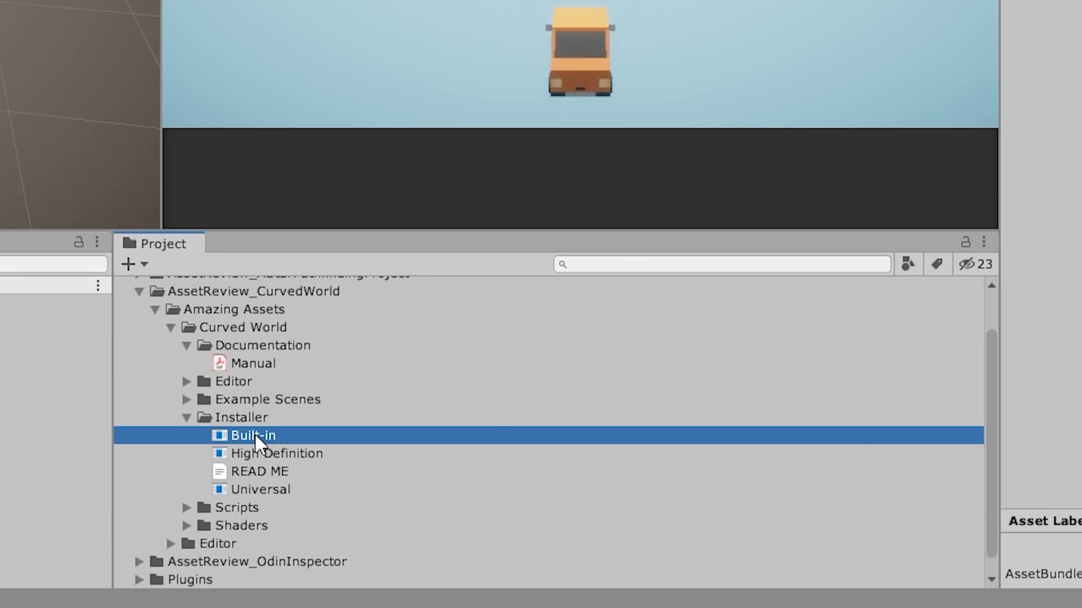
{"action": "left_click", "coordinate": [262, 454]}
{"action": "left_click", "coordinate": [259, 490]}
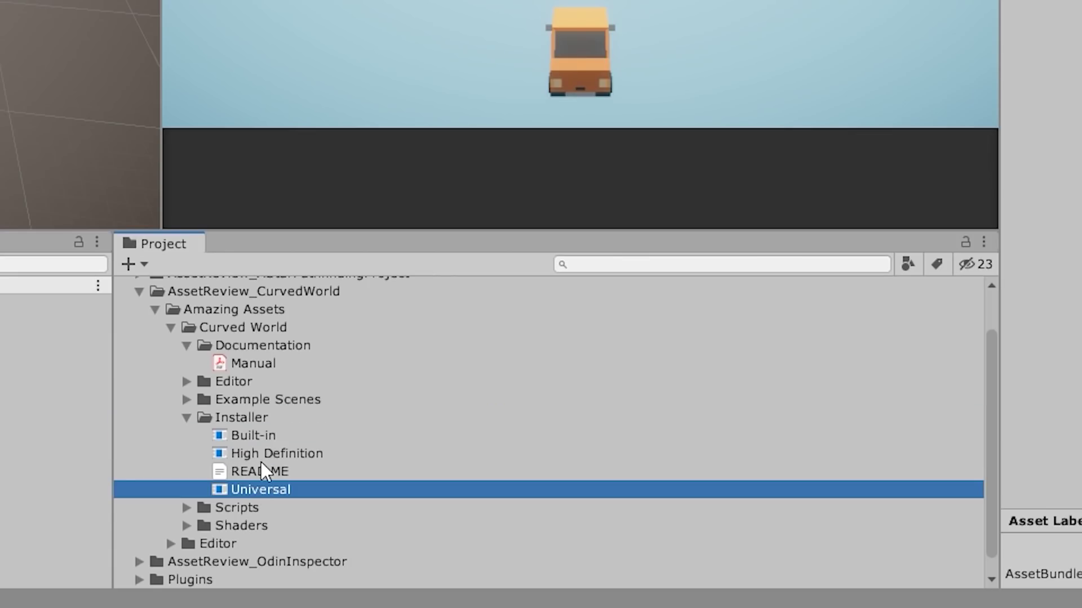
{"action": "left_click", "coordinate": [283, 435]}
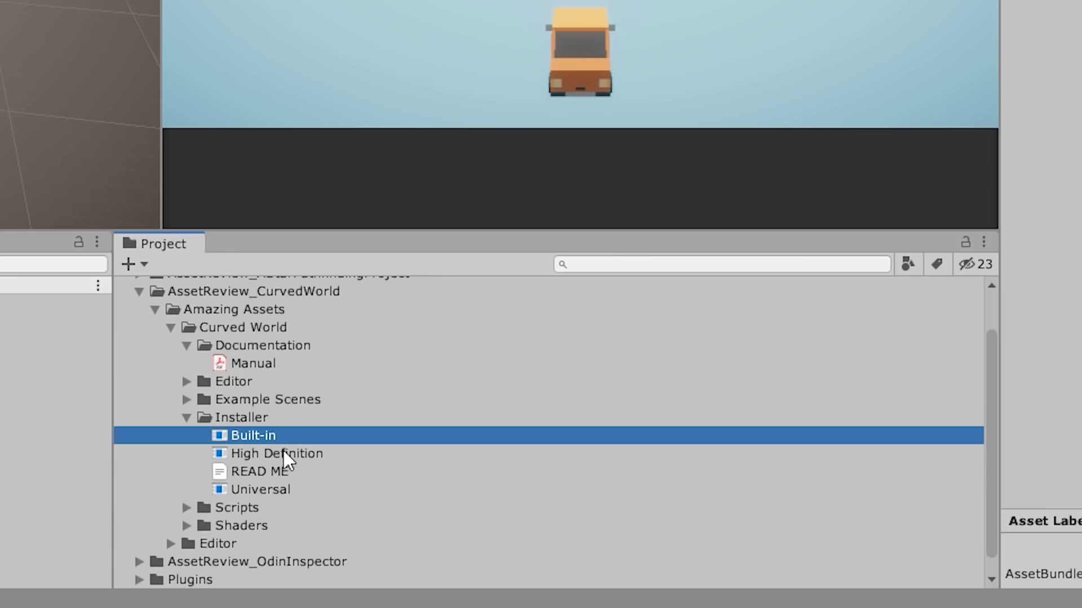
{"action": "left_click", "coordinate": [283, 453]}
{"action": "left_click", "coordinate": [261, 490]}
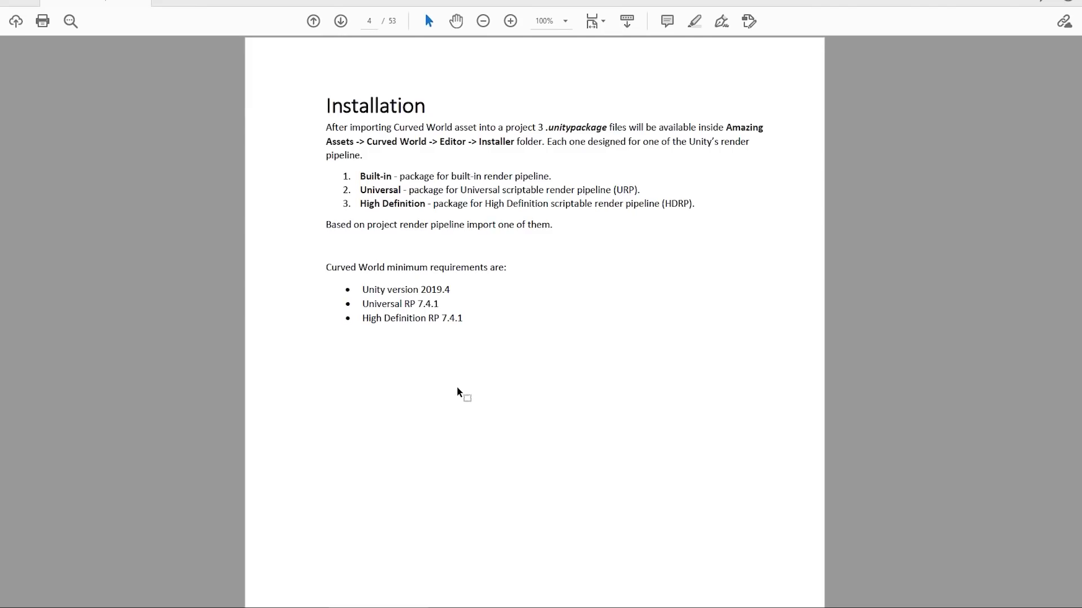
- Snapshot the minimum requirements bullet list on the manual's Installation page
{"action": "left_click_drag", "start_coordinate": [492, 334], "coordinate": [572, 344]}
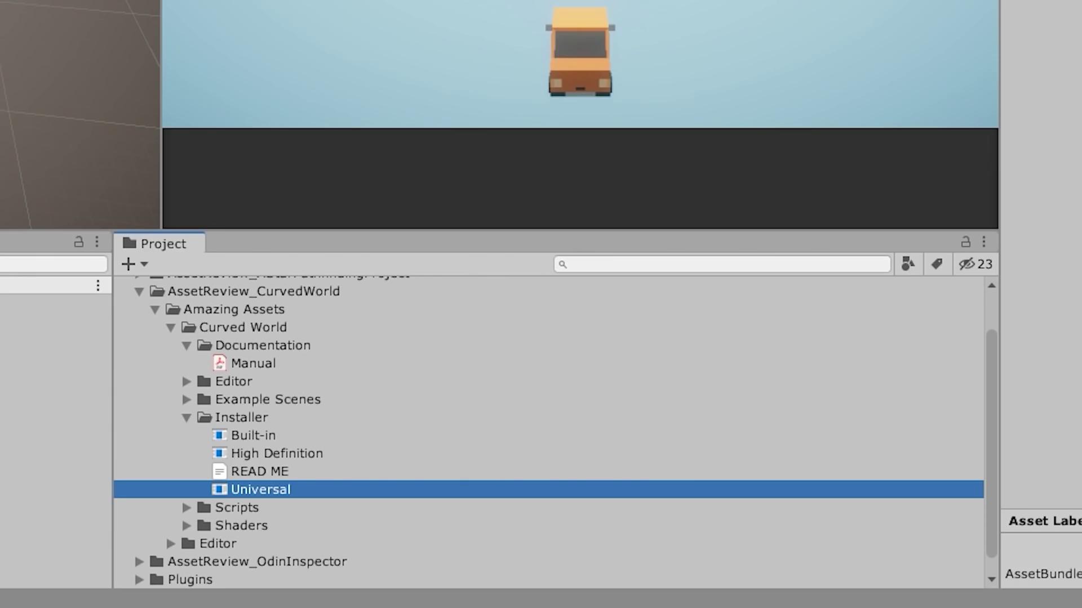
- Open the Documentation Manual PDF and skim from the title page to page 30
{"action": "left_click", "coordinate": [990, 172]}
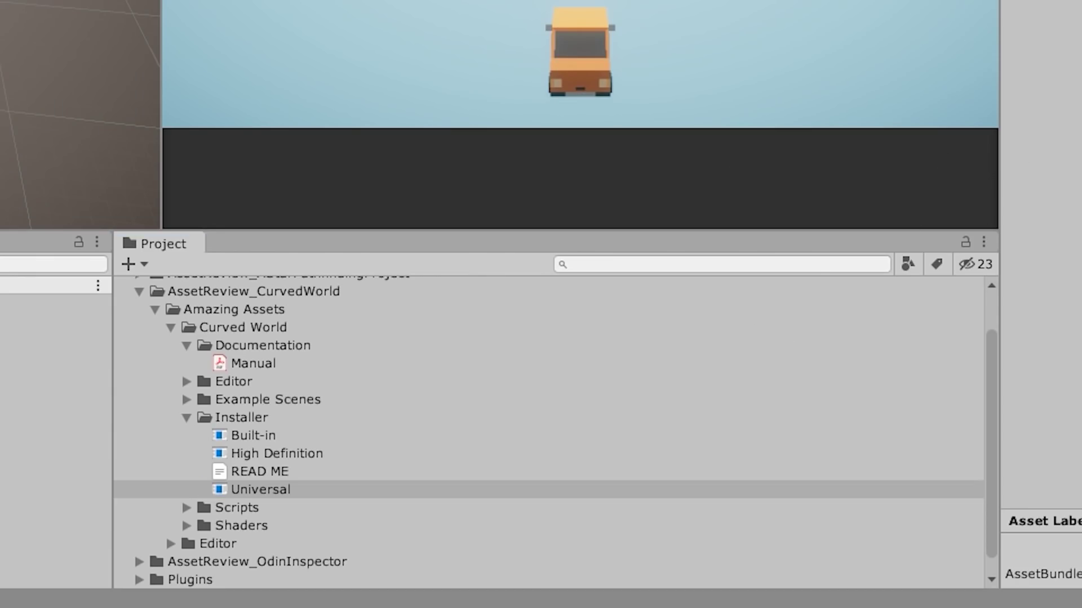
{"action": "left_click", "coordinate": [239, 365]}
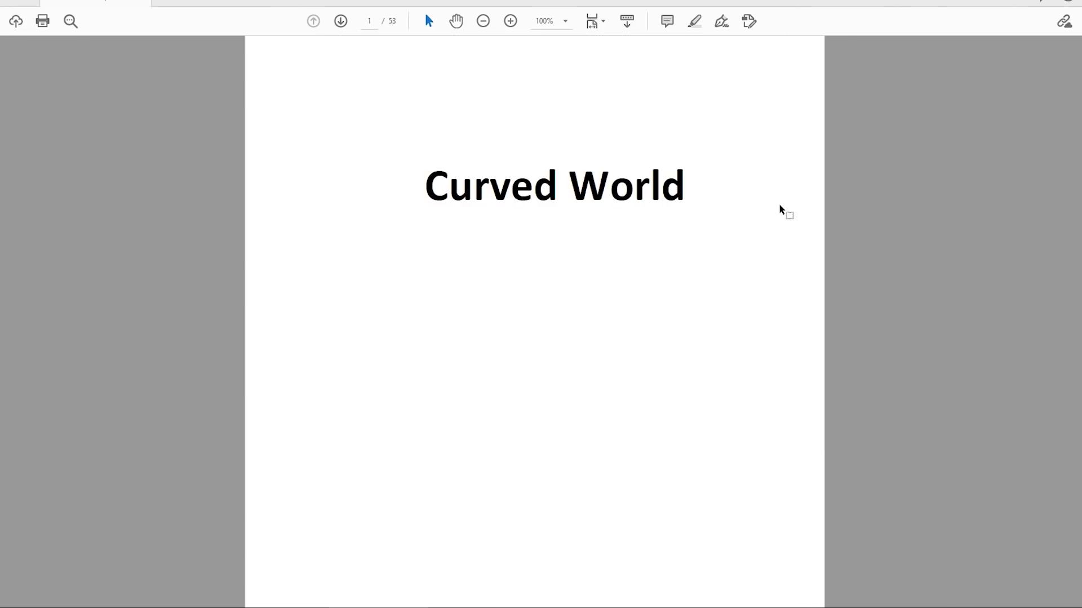
{"action": "scroll", "coordinate": [779, 204], "scroll_direction": "down", "scroll_amount": 10}
{"action": "scroll", "coordinate": [780, 223], "scroll_direction": "down", "scroll_amount": 20}
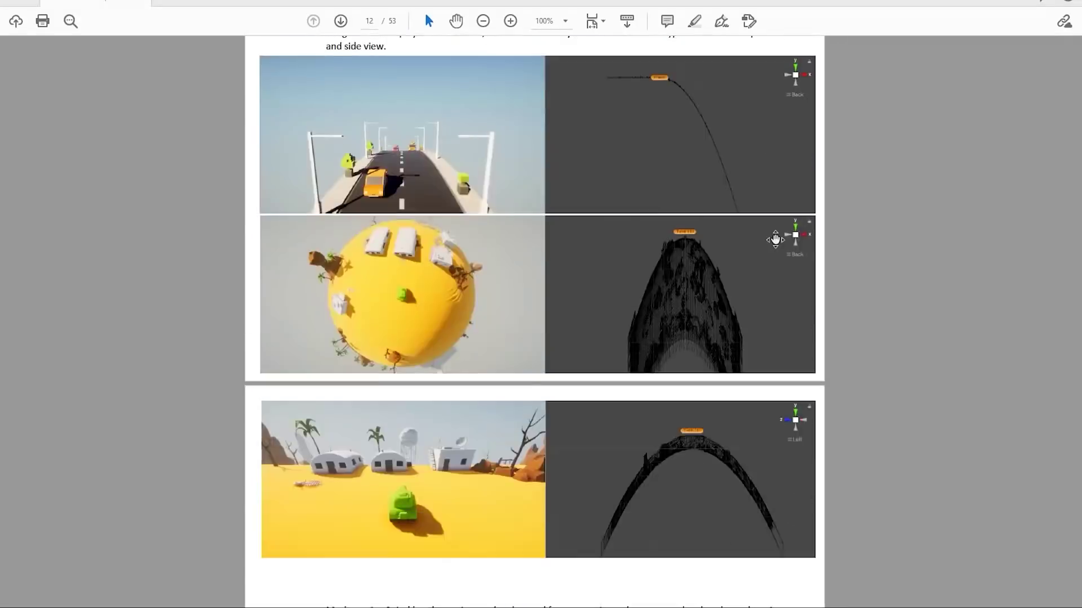
{"action": "scroll", "coordinate": [775, 239], "scroll_direction": "down", "scroll_amount": 12}
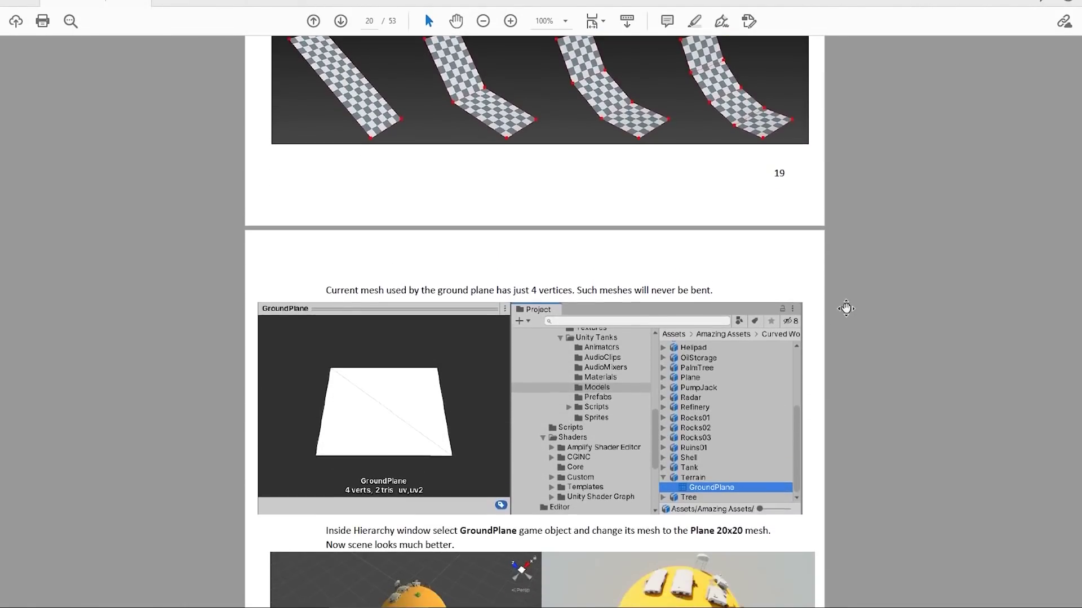
{"action": "scroll", "coordinate": [845, 308], "scroll_direction": "down", "scroll_amount": 15}
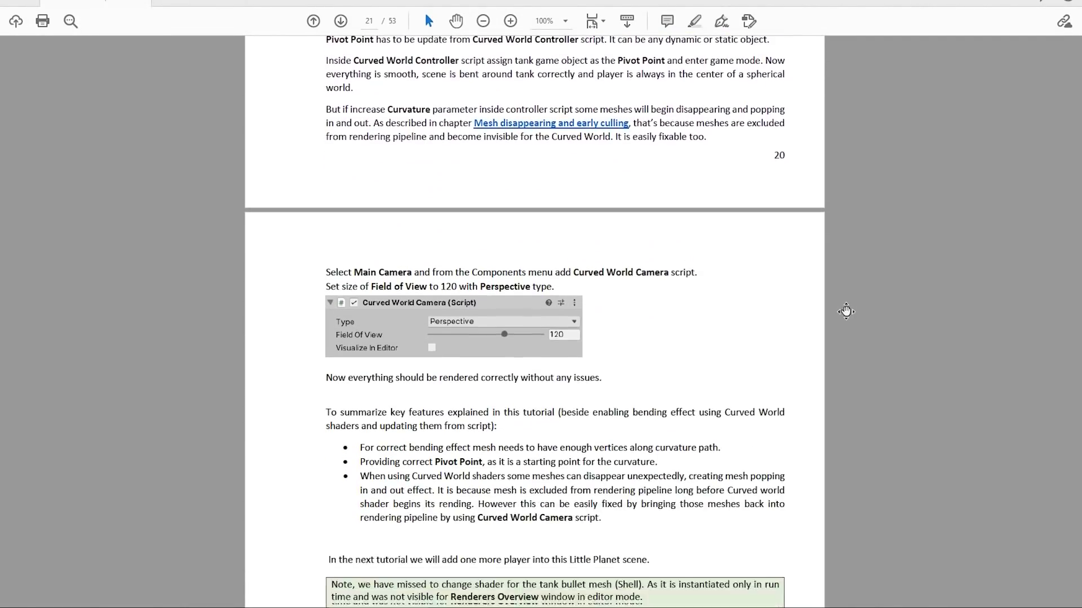
{"action": "scroll", "coordinate": [846, 311], "scroll_direction": "down", "scroll_amount": 20}
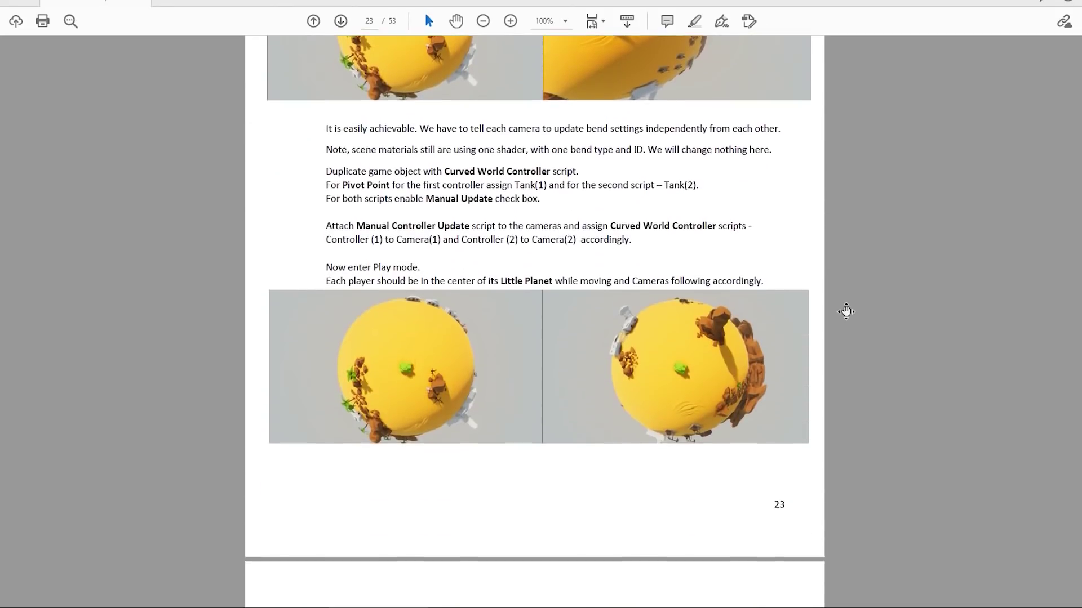
{"action": "scroll", "coordinate": [814, 346], "scroll_direction": "down", "scroll_amount": 20}
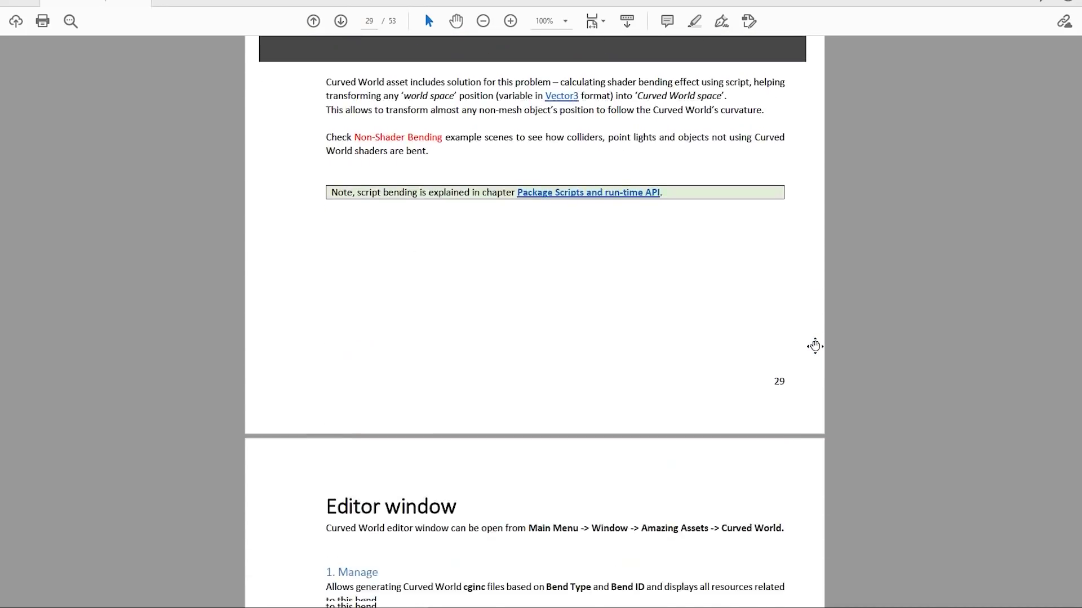
{"action": "scroll", "coordinate": [814, 346], "scroll_direction": "down", "scroll_amount": 5}
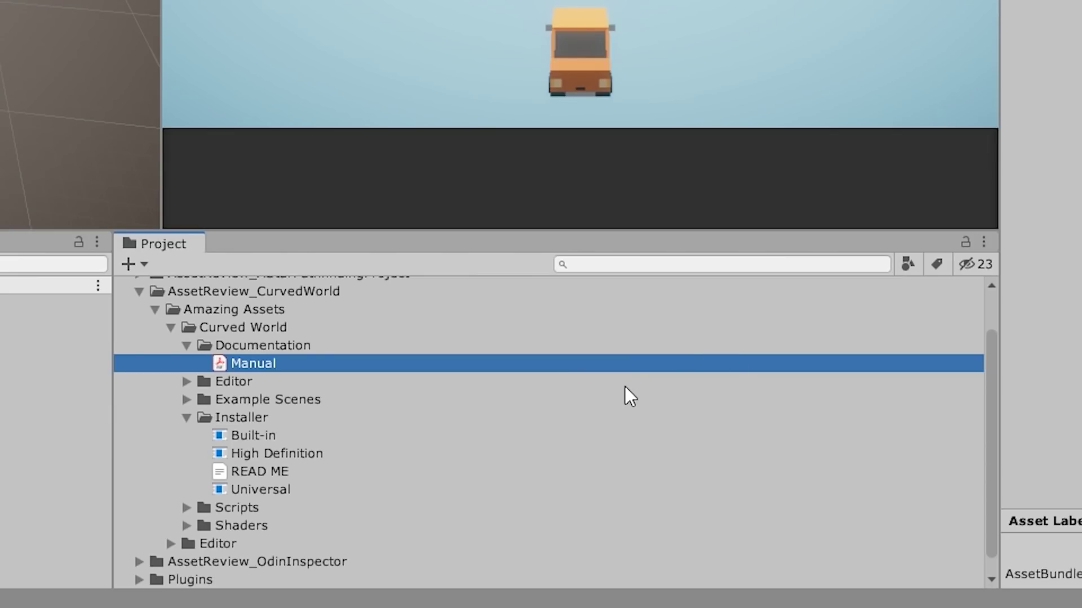
- Expand Example Scenes and choose Bend - Classic Runner (X Positive) after glancing at Tutorial #1
{"action": "scroll", "coordinate": [344, 439], "scroll_direction": "up", "scroll_amount": 2}
{"action": "left_click", "coordinate": [170, 454]}
{"action": "left_click", "coordinate": [185, 451]}
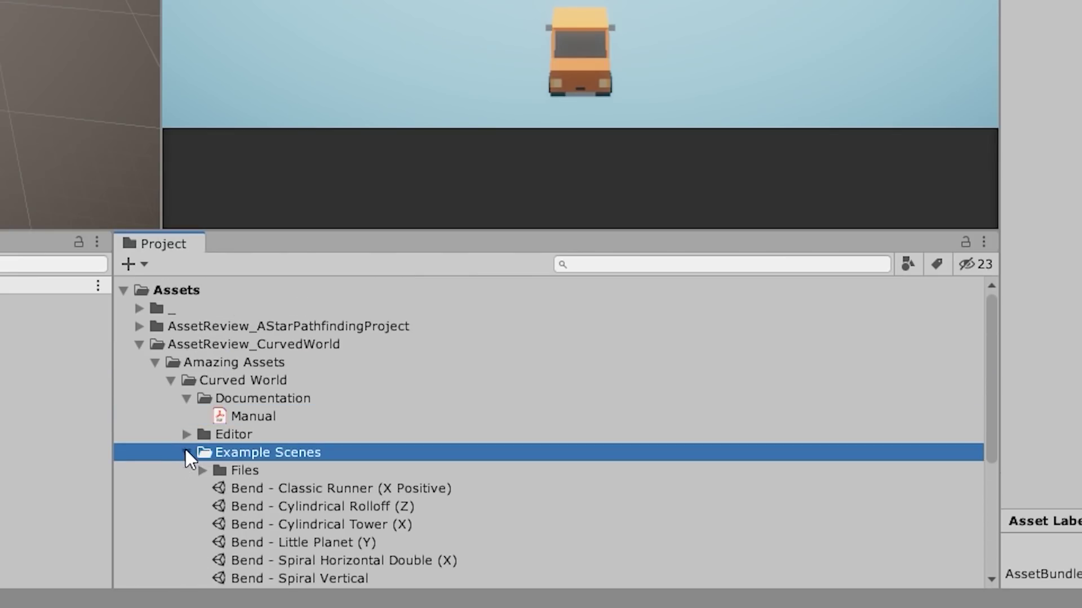
{"action": "scroll", "coordinate": [262, 423], "scroll_direction": "down", "scroll_amount": 10}
{"action": "scroll", "coordinate": [289, 488], "scroll_direction": "up", "scroll_amount": 3}
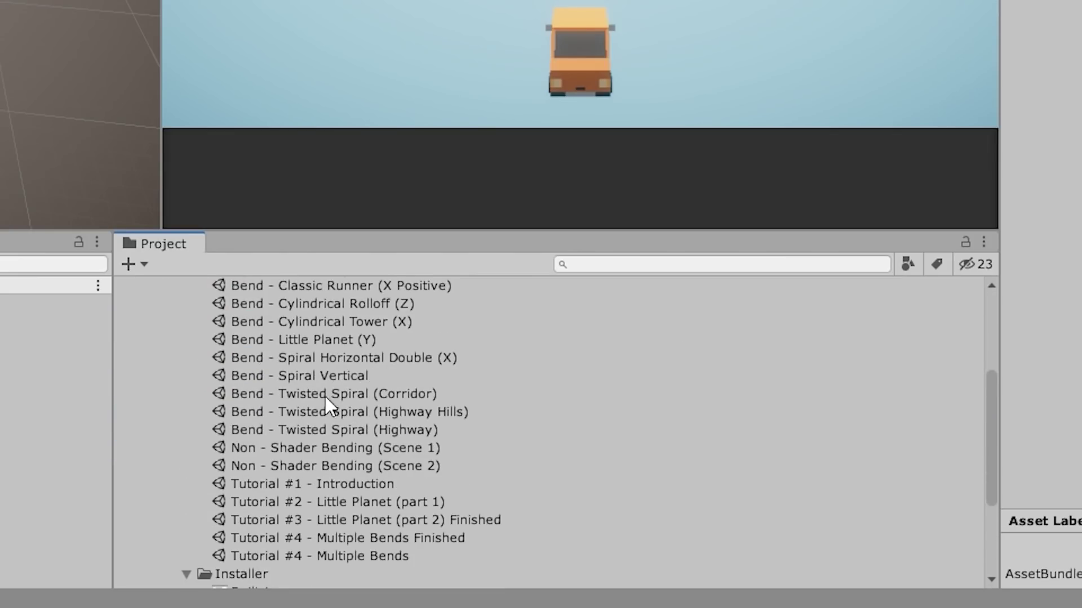
{"action": "scroll", "coordinate": [346, 420], "scroll_direction": "up", "scroll_amount": 3}
{"action": "left_click", "coordinate": [266, 351]}
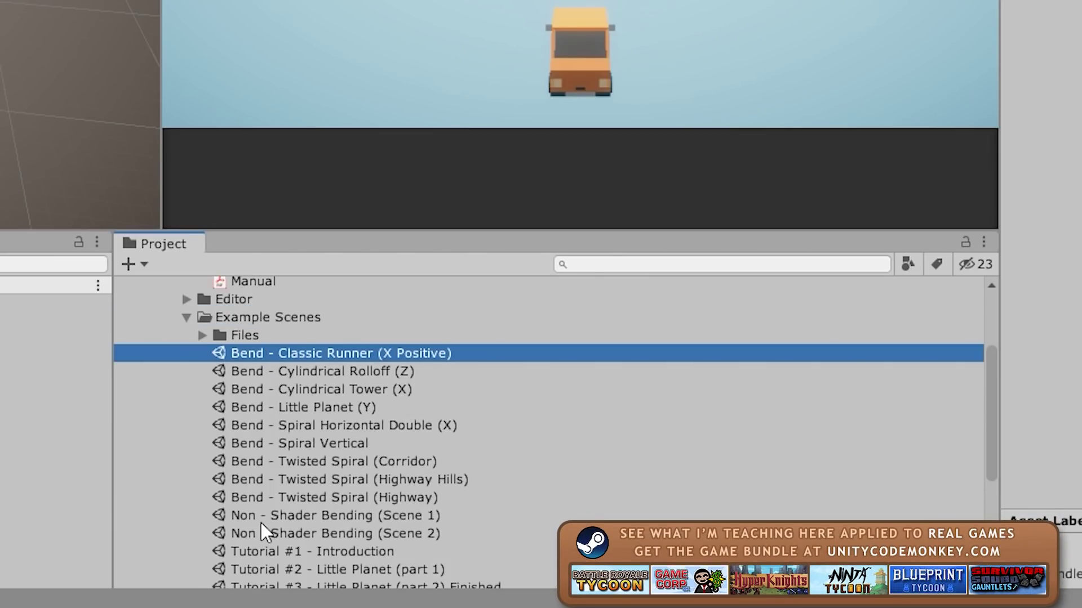
{"action": "scroll", "coordinate": [262, 524], "scroll_direction": "down", "scroll_amount": 3}
{"action": "left_click", "coordinate": [272, 486]}
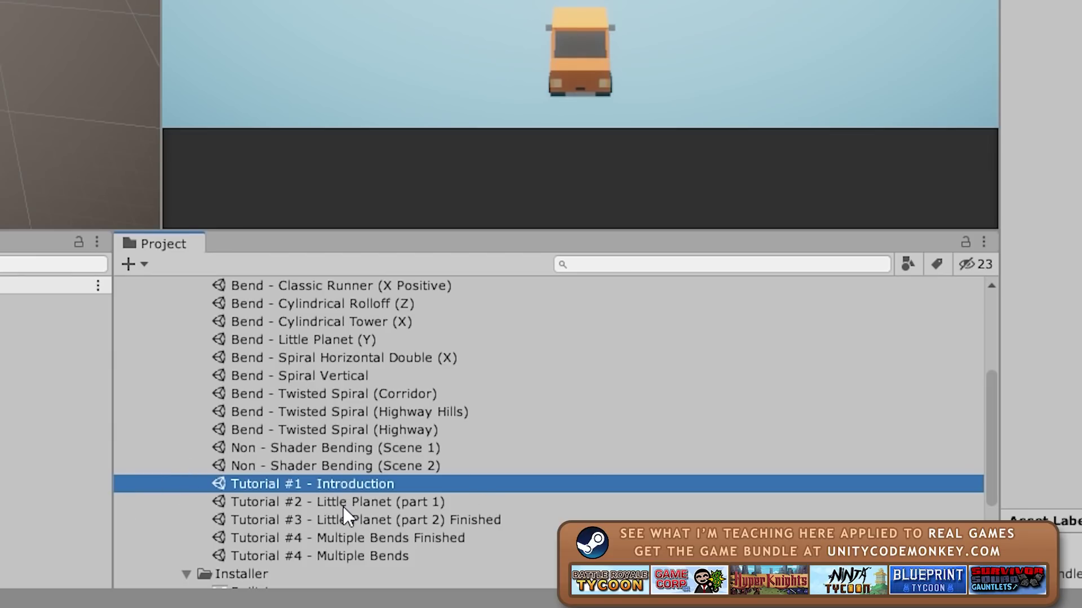
{"action": "scroll", "coordinate": [343, 508], "scroll_direction": "up", "scroll_amount": 3}
{"action": "left_click", "coordinate": [265, 355]}
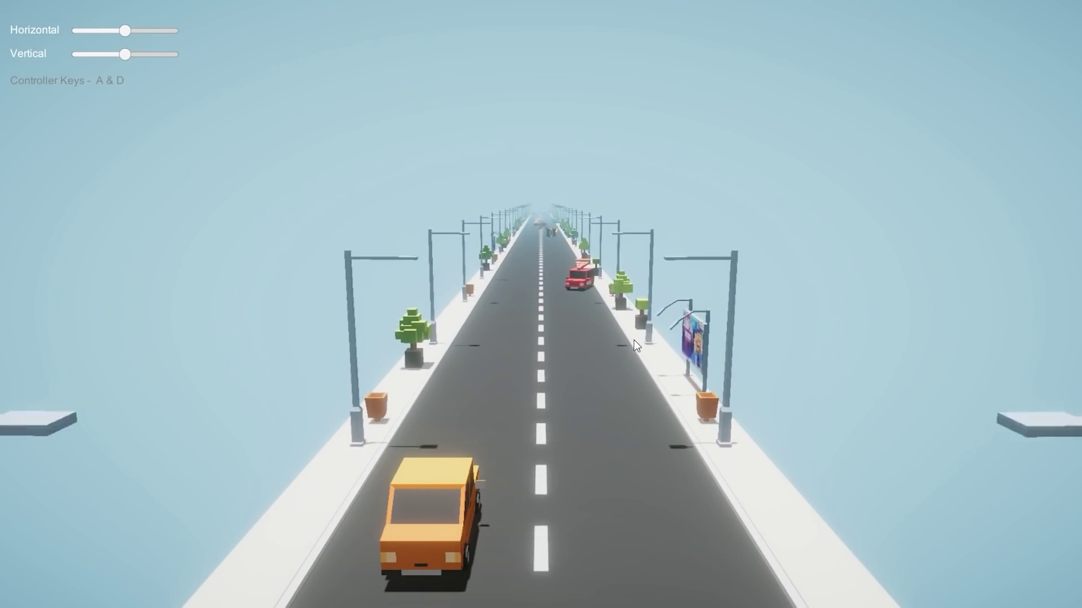
- Swerve the orange car back and forth between the left and right lanes
{"action": "key", "text": "d"}
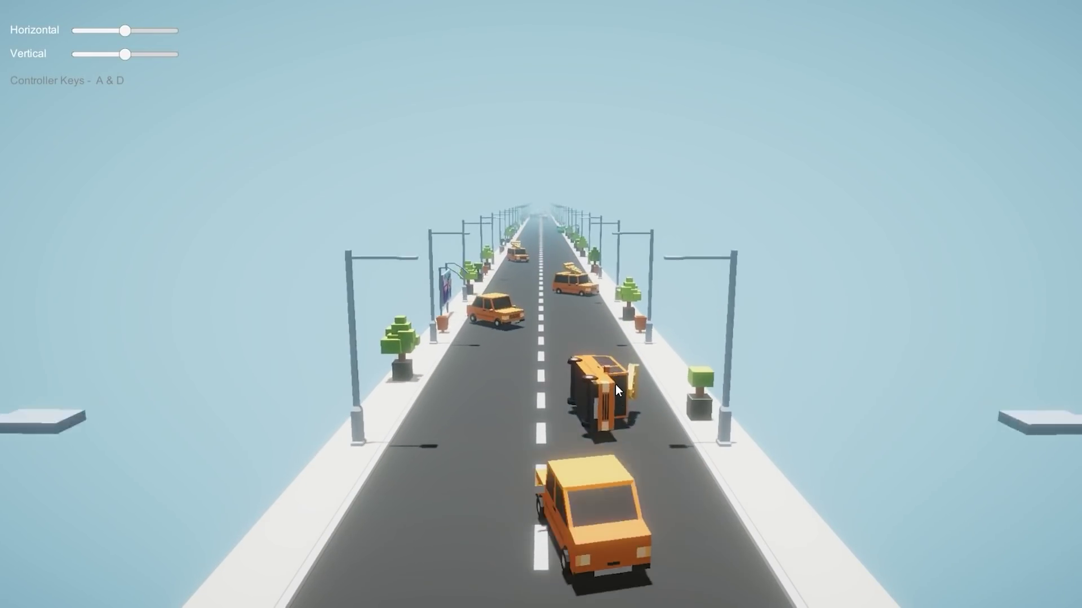
{"action": "key", "text": "d"}
{"action": "key", "text": "a"}
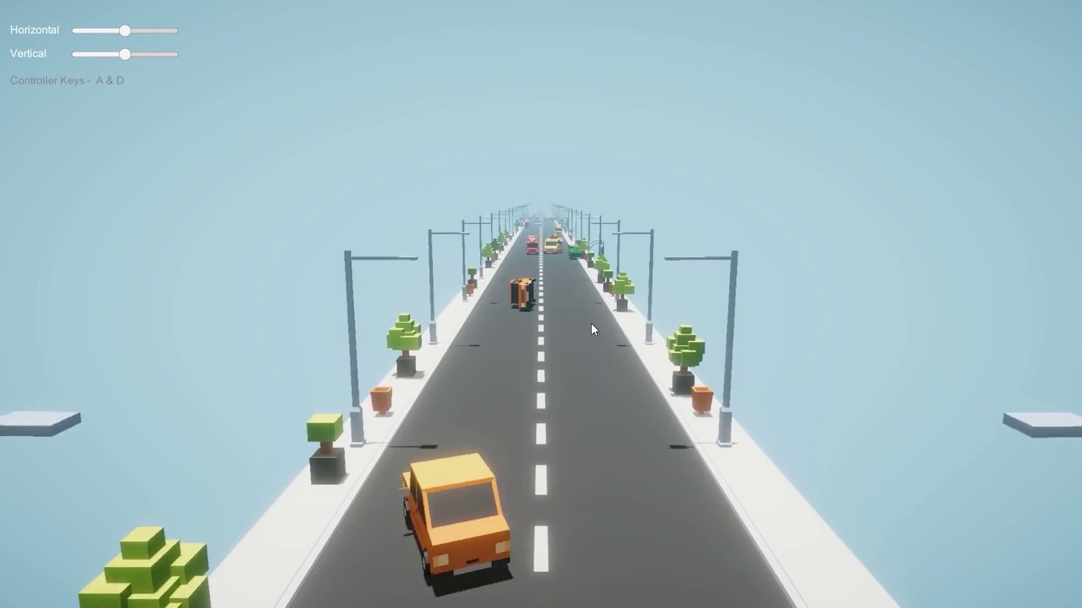
{"action": "key", "text": "d"}
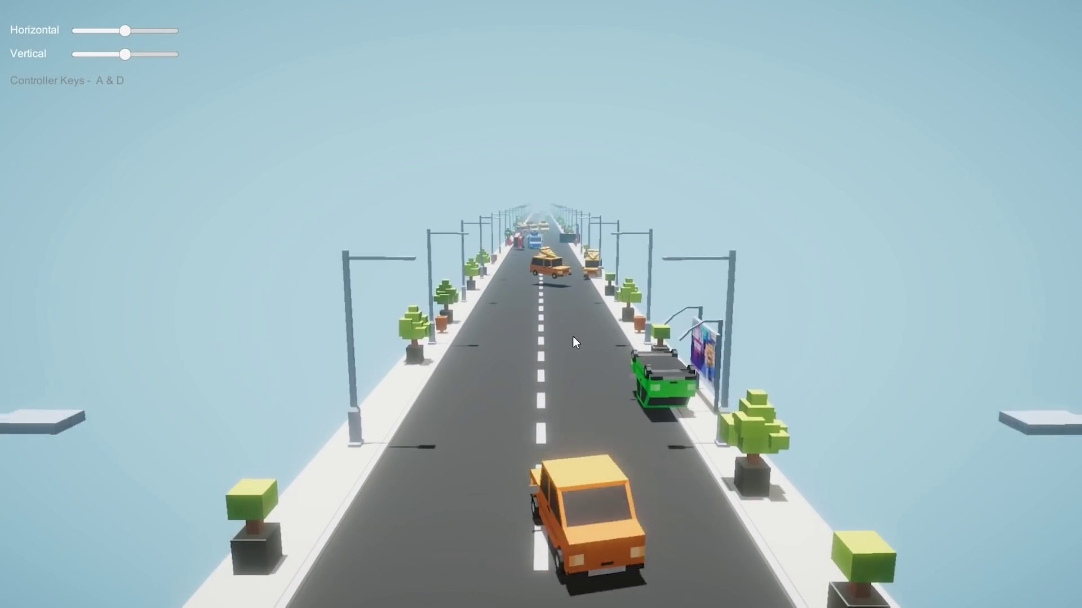
{"action": "key", "text": "a"}
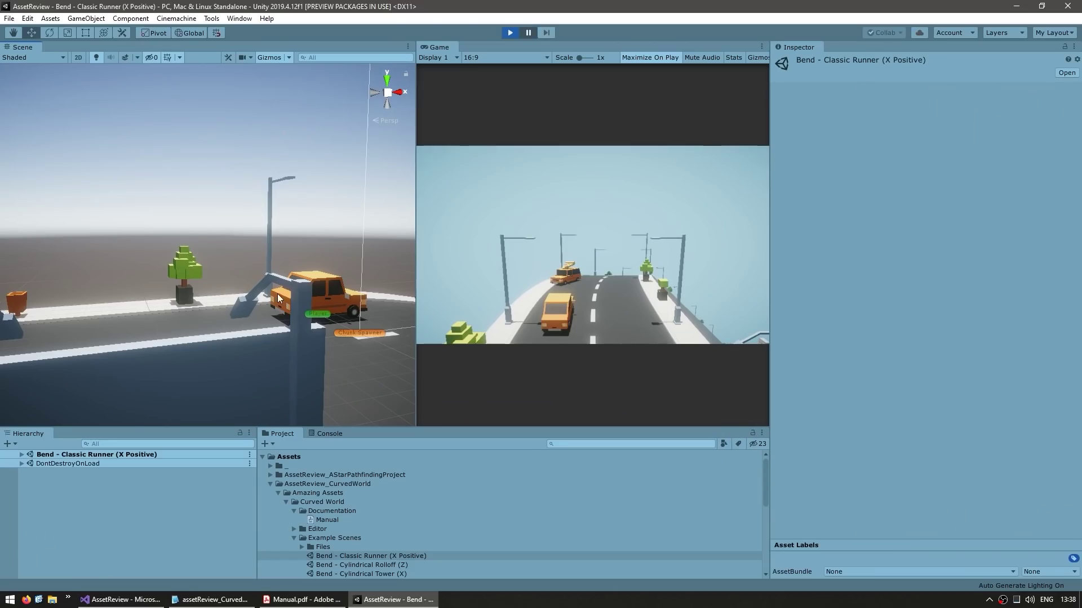
- Look down on the curved road and select a road piece to see its Environment_Road material
{"action": "scroll", "coordinate": [278, 298], "scroll_direction": "down", "scroll_amount": 10}
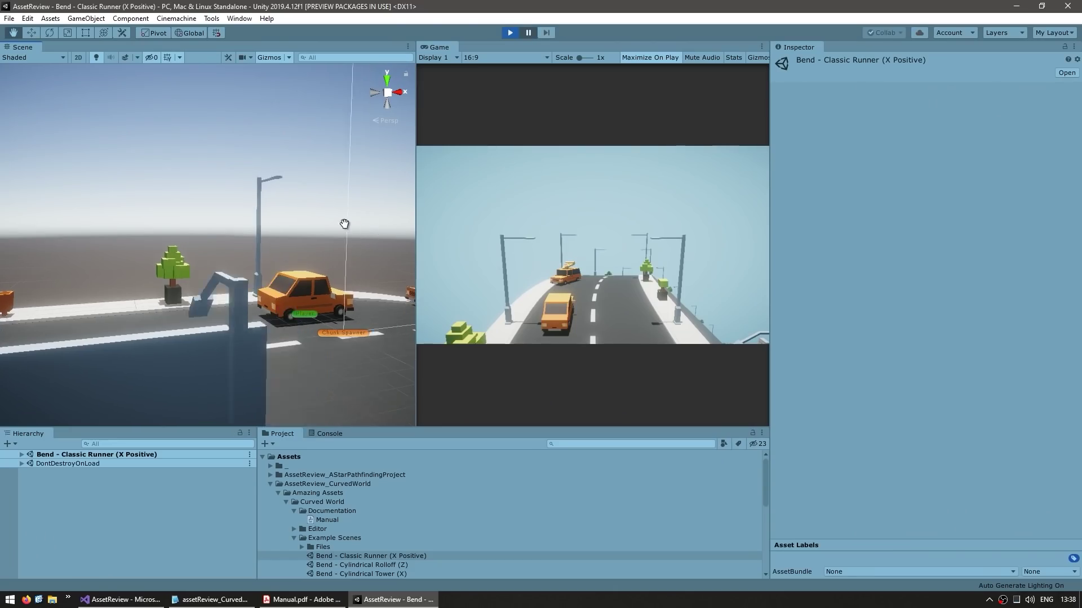
{"action": "scroll", "coordinate": [232, 225], "scroll_direction": "down", "scroll_amount": 8}
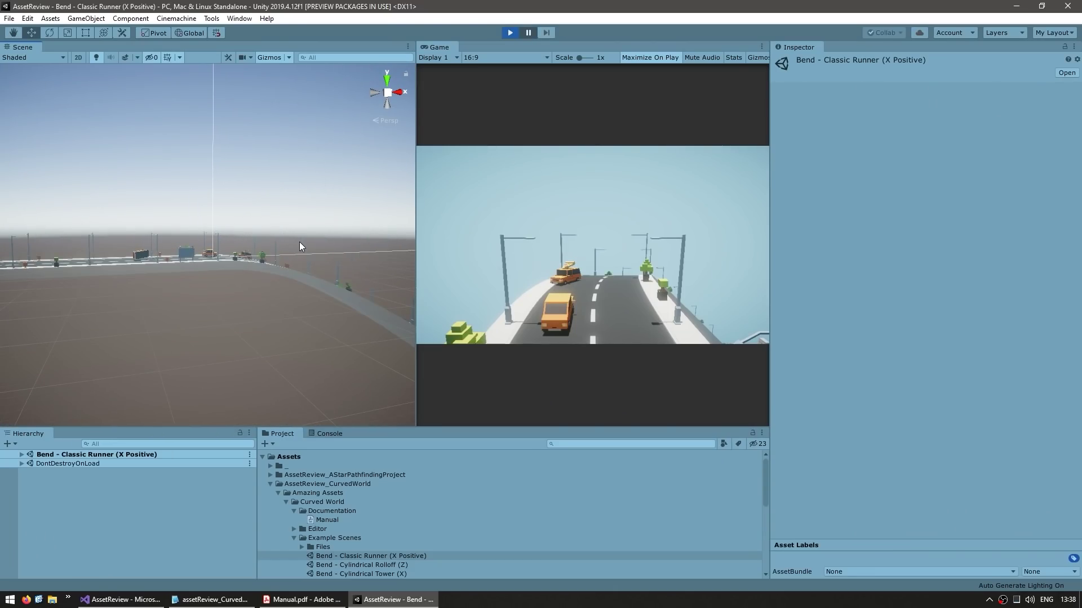
{"action": "left_click_drag", "start_coordinate": [315, 235], "coordinate": [220, 225], "text": "alt"}
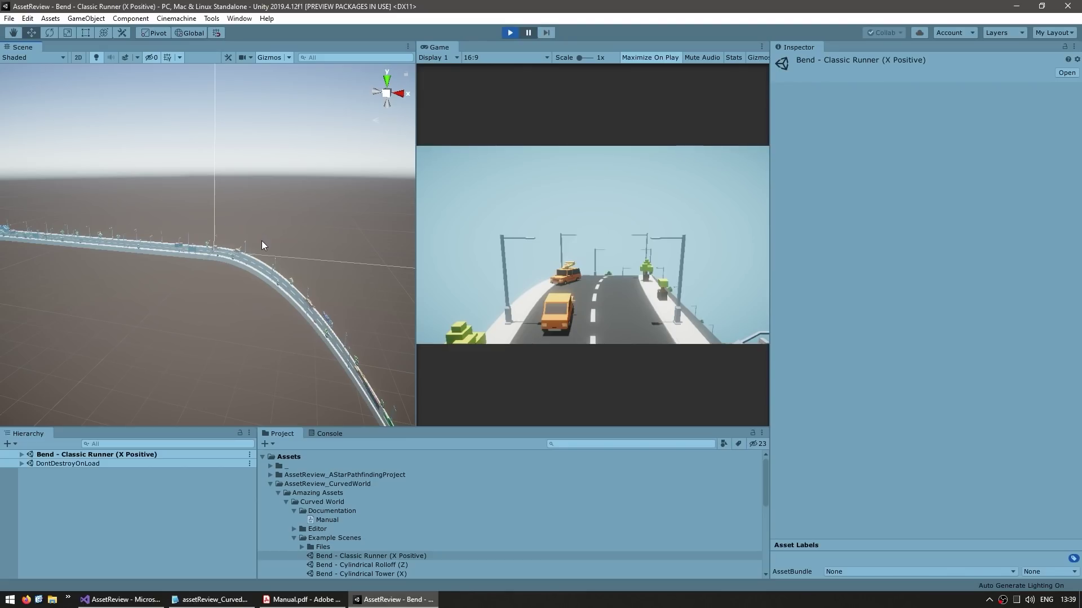
{"action": "scroll", "coordinate": [279, 227], "scroll_direction": "up", "scroll_amount": 10}
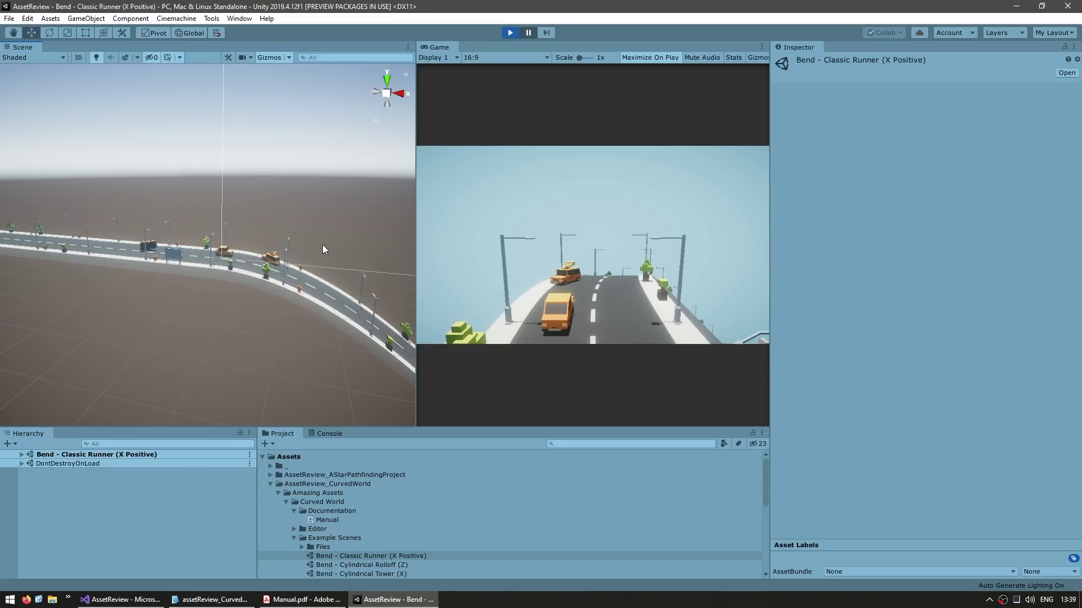
{"action": "left_click", "coordinate": [194, 351]}
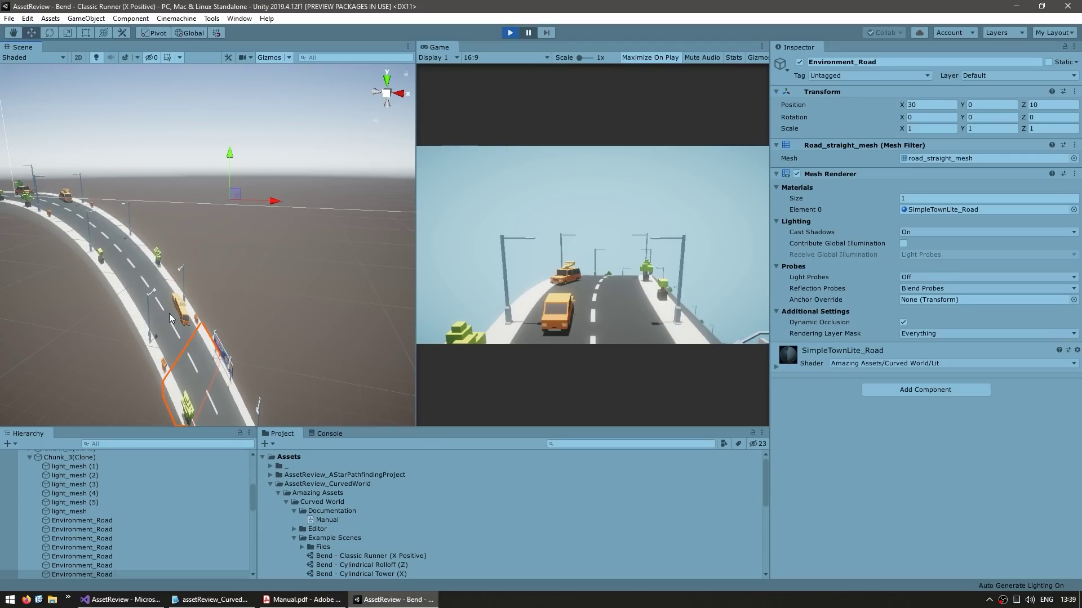
- Select the spawned Chunk clones and orbit to reveal their straight underlying layout
{"action": "scroll", "coordinate": [169, 318], "scroll_direction": "down", "scroll_amount": 3}
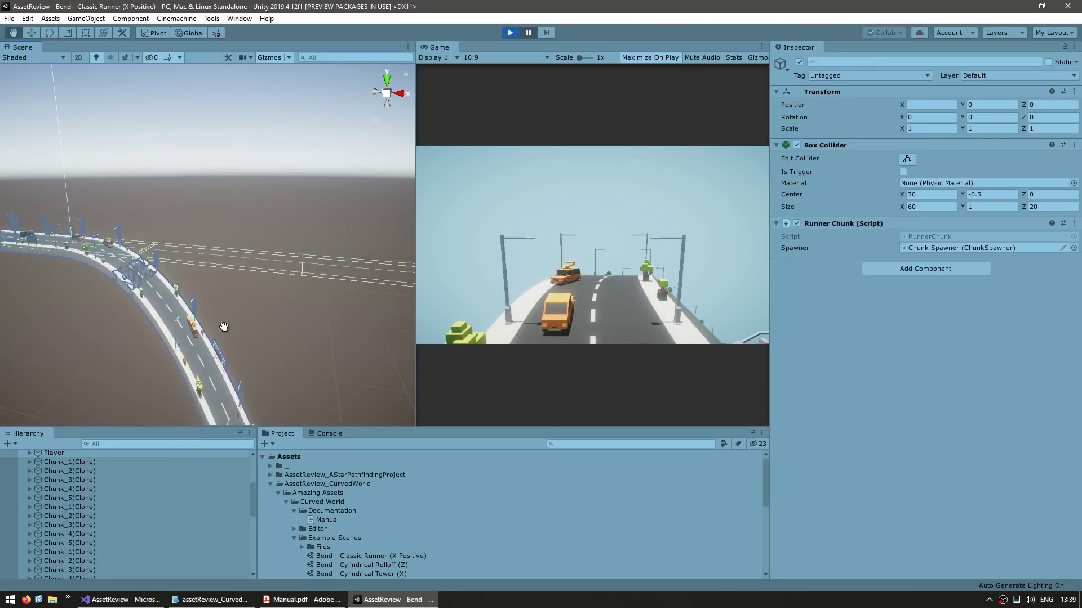
{"action": "left_click_drag", "start_coordinate": [222, 322], "coordinate": [182, 281]}
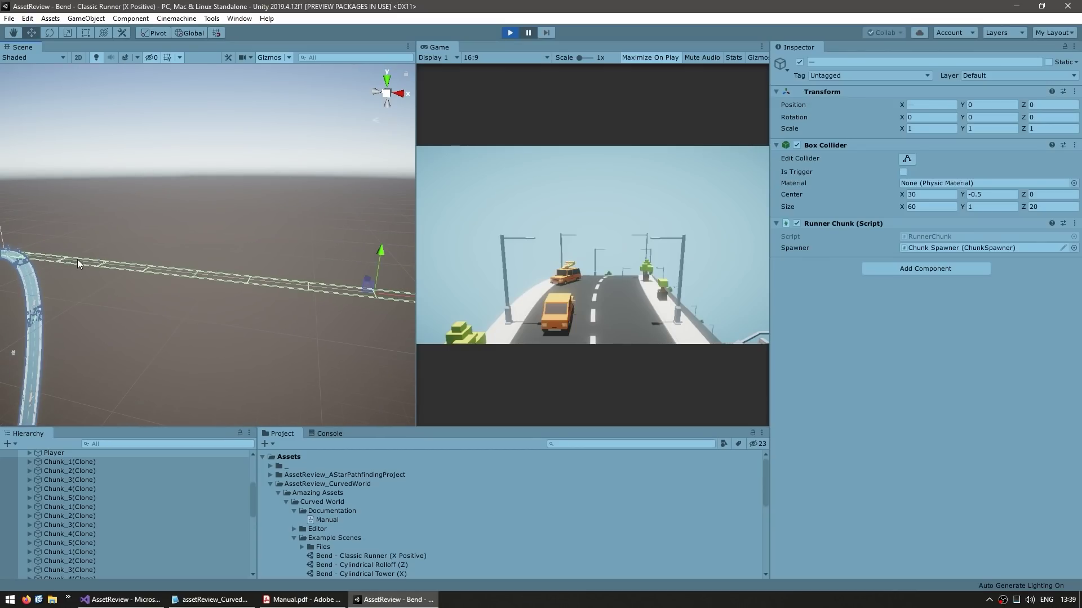
{"action": "right_click_drag", "start_coordinate": [167, 302], "coordinate": [282, 314]}
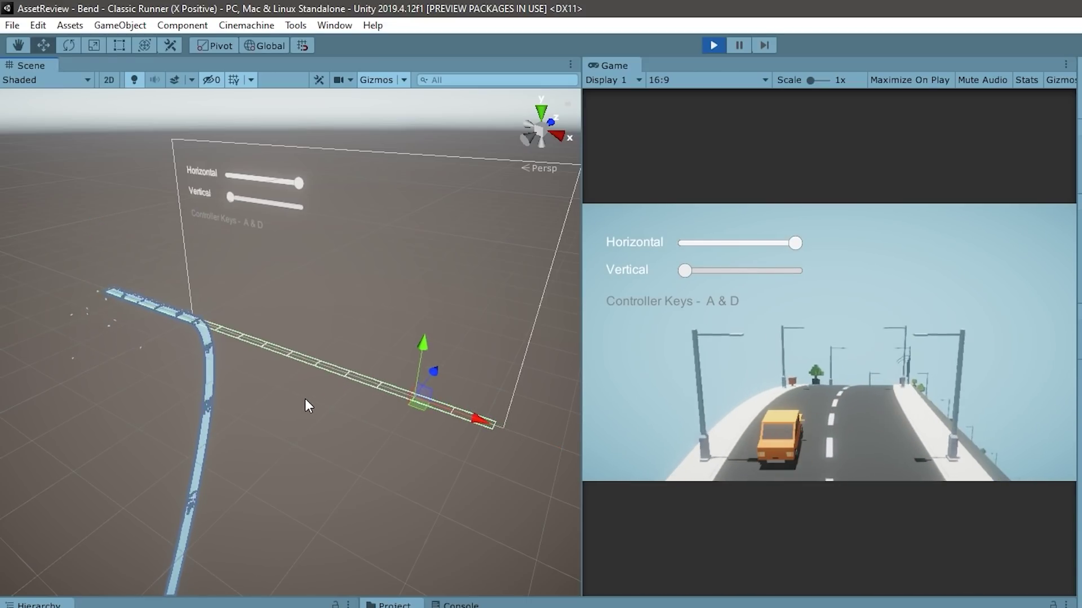
- Orbit so the road recedes into the distance, then raise the vertical bend to maximum
{"action": "scroll", "coordinate": [305, 398], "scroll_direction": "up", "scroll_amount": 5}
{"action": "right_click_drag", "start_coordinate": [408, 386], "coordinate": [212, 313]}
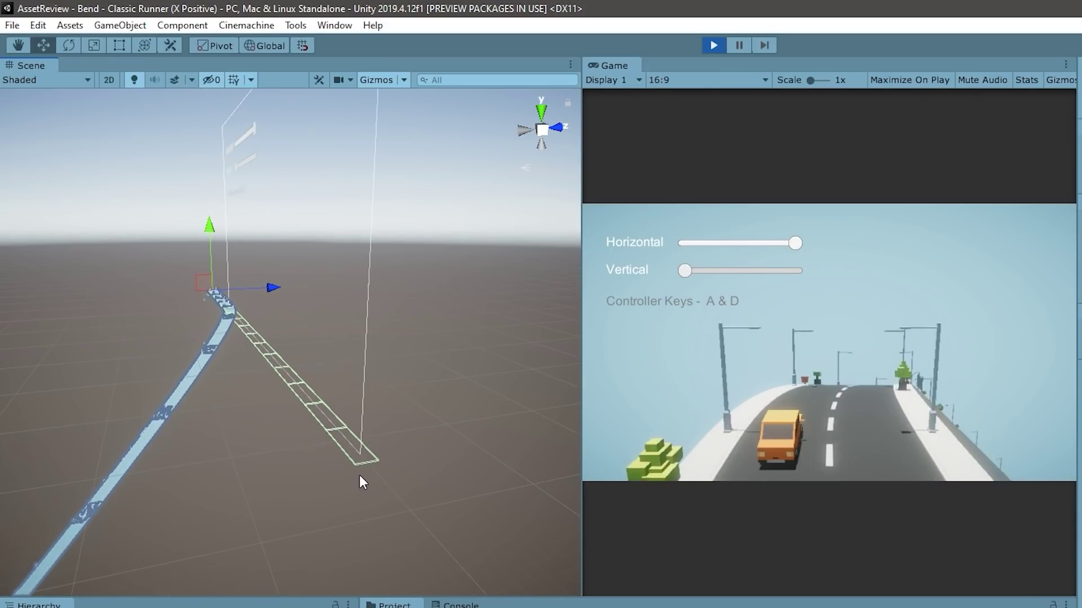
{"action": "left_click_drag", "start_coordinate": [683, 271], "coordinate": [697, 242]}
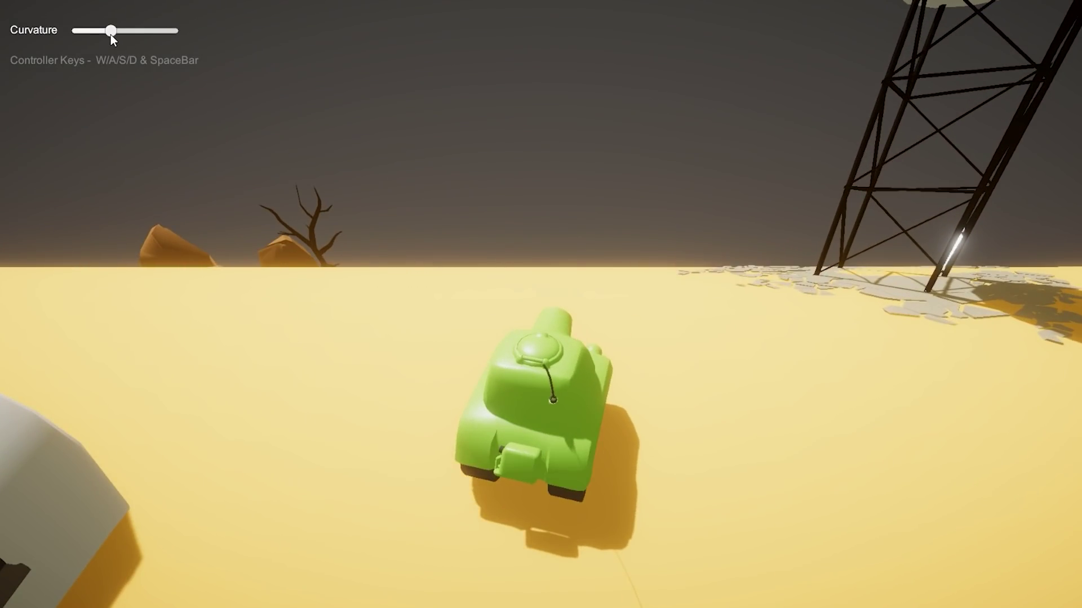
- Vary the world curvature, then drive the tank across the curved desert firing shells
{"action": "left_click_drag", "start_coordinate": [110, 35], "coordinate": [396, 34]}
{"action": "key", "text": "w"}
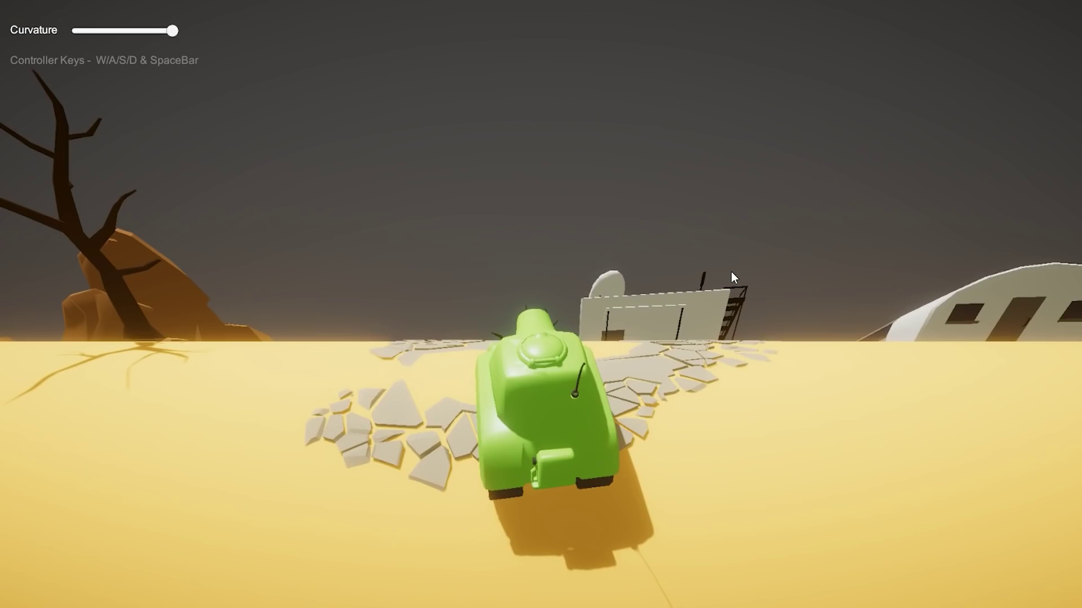
{"action": "key", "text": "space"}
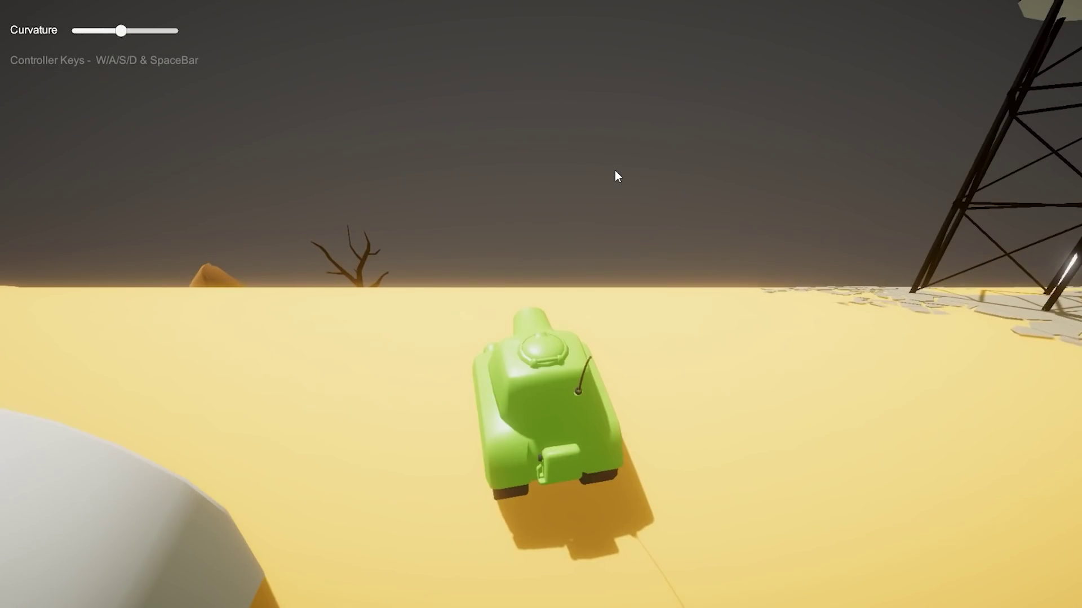
{"action": "key", "text": "w"}
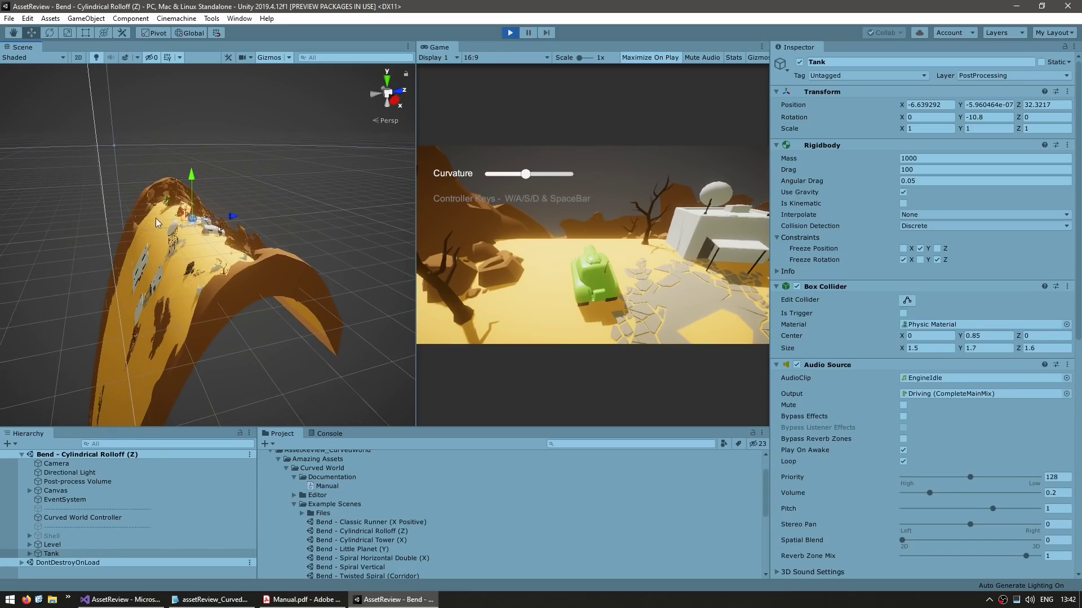
- Orbit and pan the Scene view across the cylinder-rolled desert, bunker and tank
{"action": "left_click_drag", "start_coordinate": [155, 218], "coordinate": [197, 270], "text": "alt"}
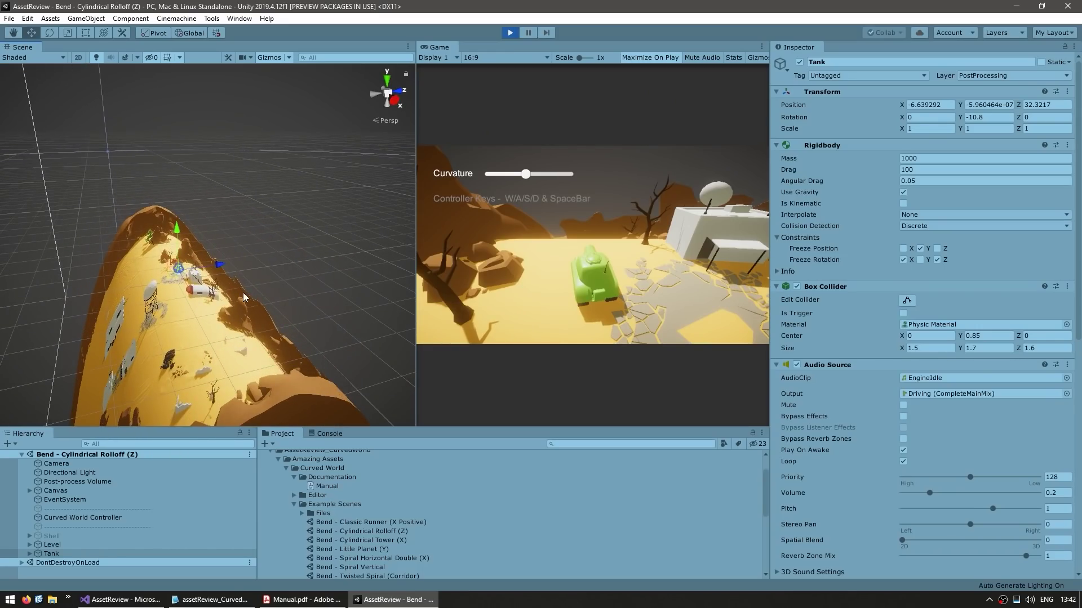
{"action": "scroll", "coordinate": [225, 314], "scroll_direction": "up", "scroll_amount": 5}
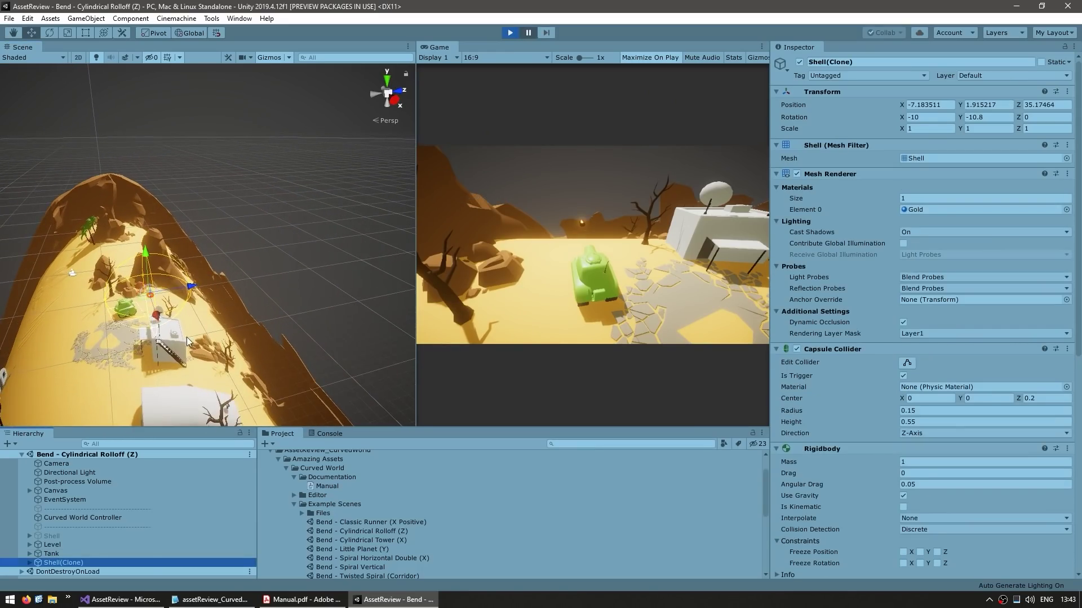
{"action": "middle_click_drag", "start_coordinate": [196, 271], "coordinate": [206, 304]}
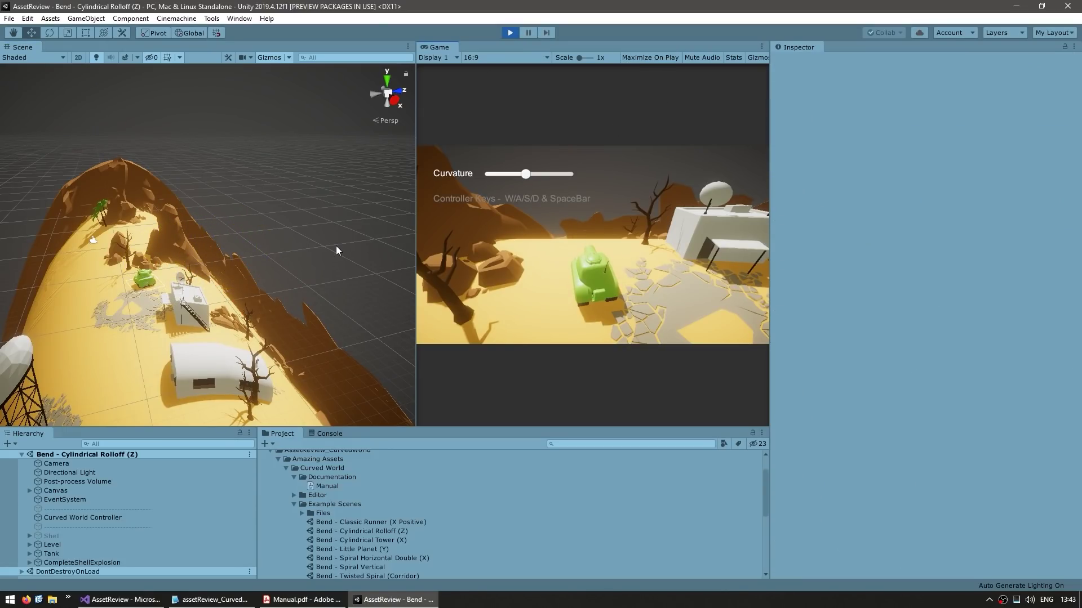
- Jump the platformer character between platforms and bend the level into a cylinder
{"action": "mouse_move", "coordinate": [336, 245]}
{"action": "left_mouse_down", "text": "alt"}
{"action": "mouse_move", "coordinate": [351, 343]}
{"action": "mouse_move", "coordinate": [110, 181]}
{"action": "left_mouse_up", "text": "alt"}
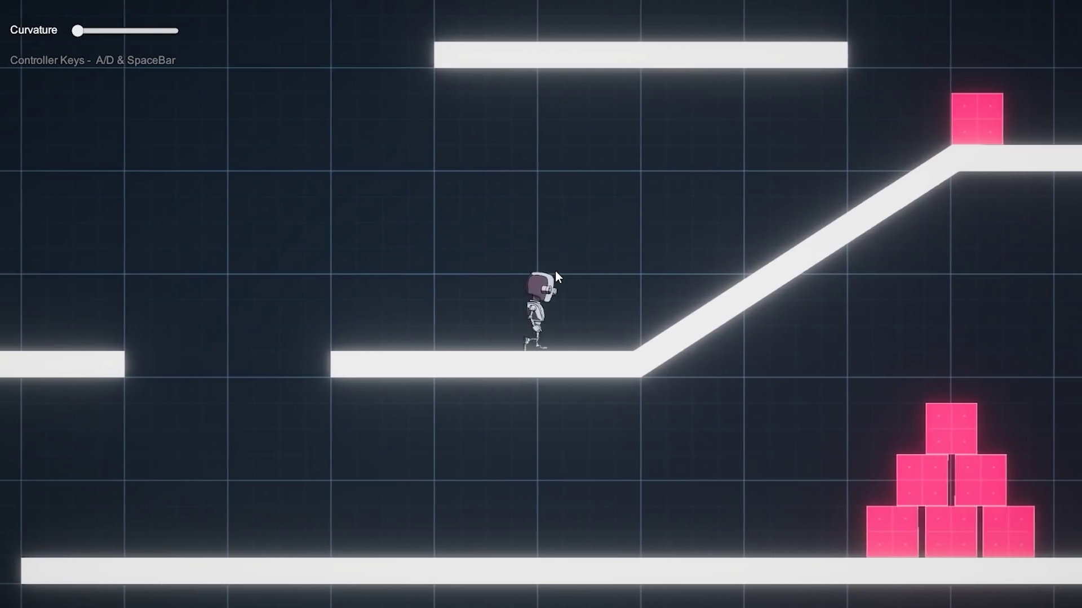
{"action": "key", "text": "space"}
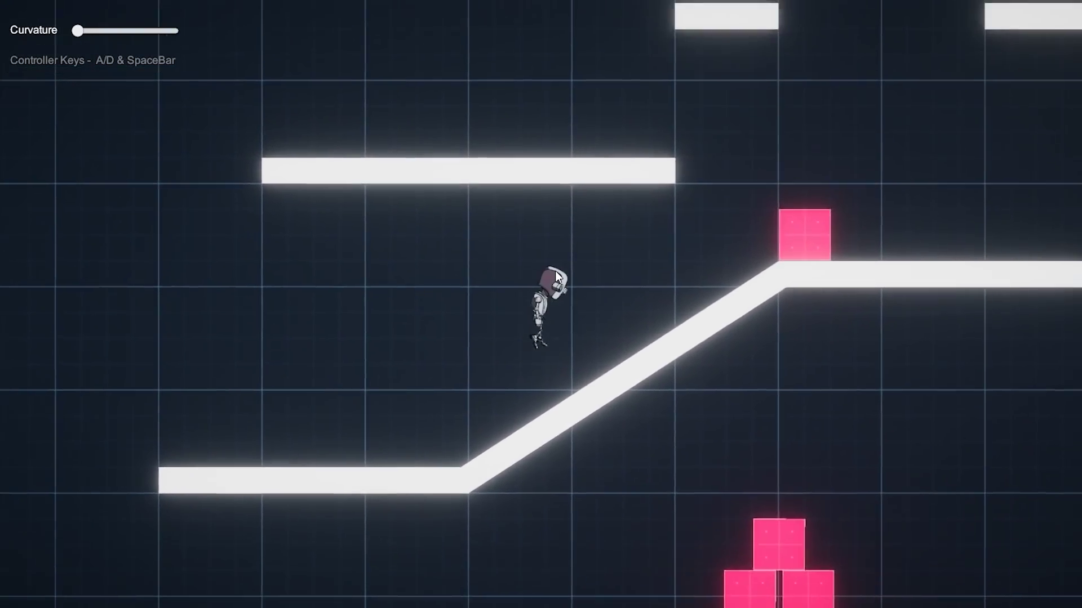
{"action": "key", "text": "space"}
{"action": "key", "text": "a"}
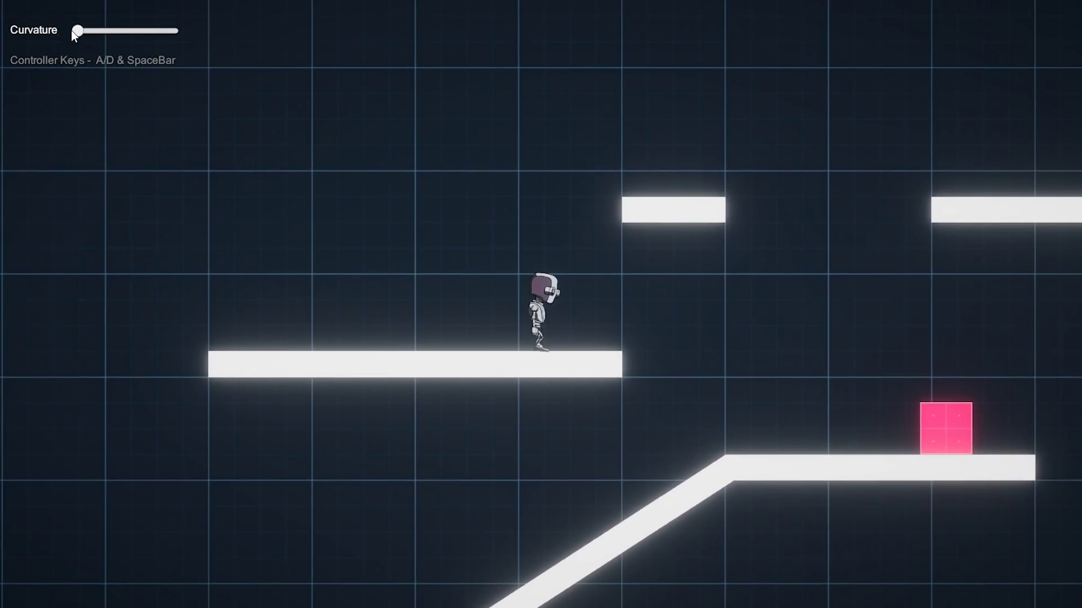
{"action": "left_click_drag", "start_coordinate": [77, 30], "coordinate": [602, 129]}
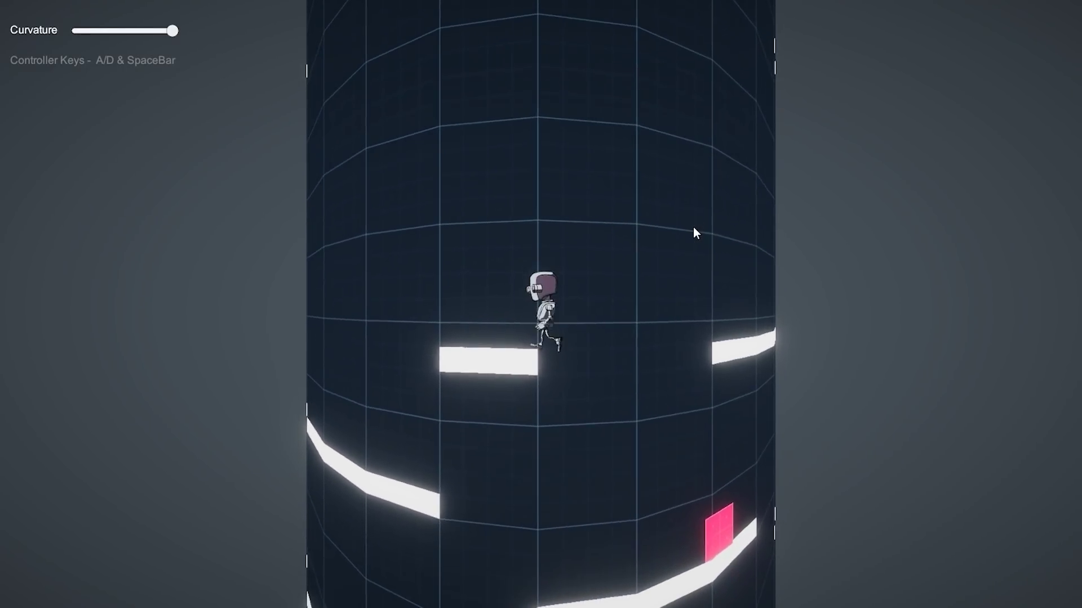
{"action": "key", "text": "d"}
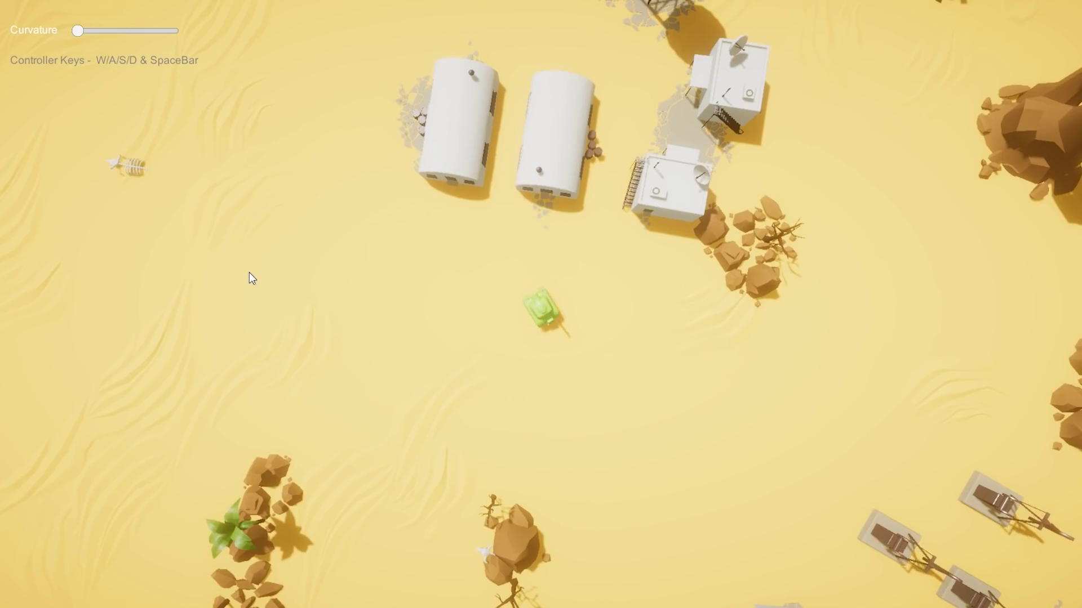
- Turn the tank and drive it toward the buildings
{"action": "key", "text": "a"}
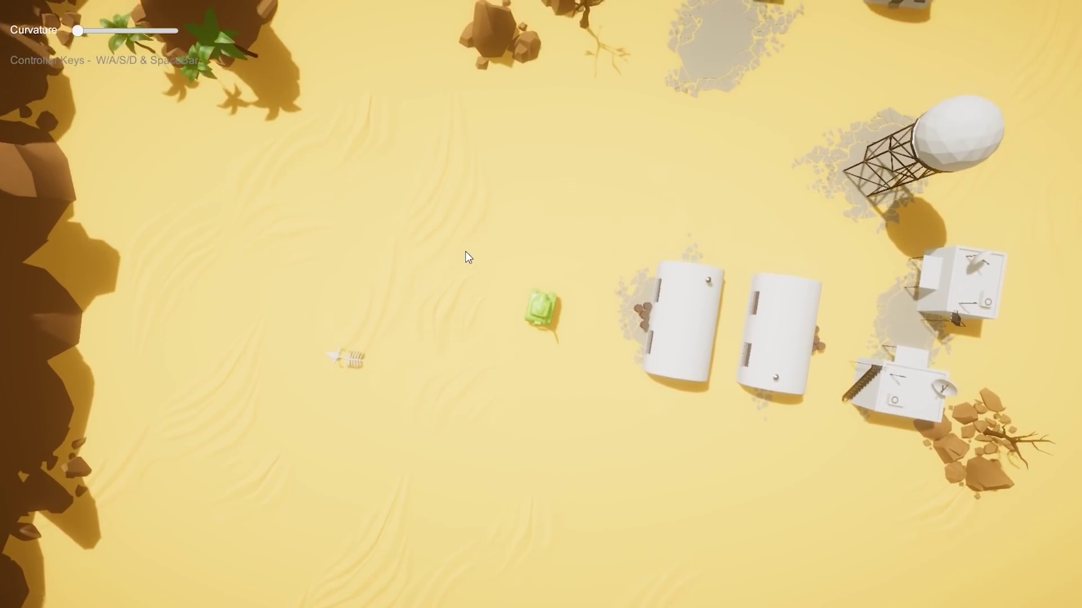
{"action": "key", "text": "w"}
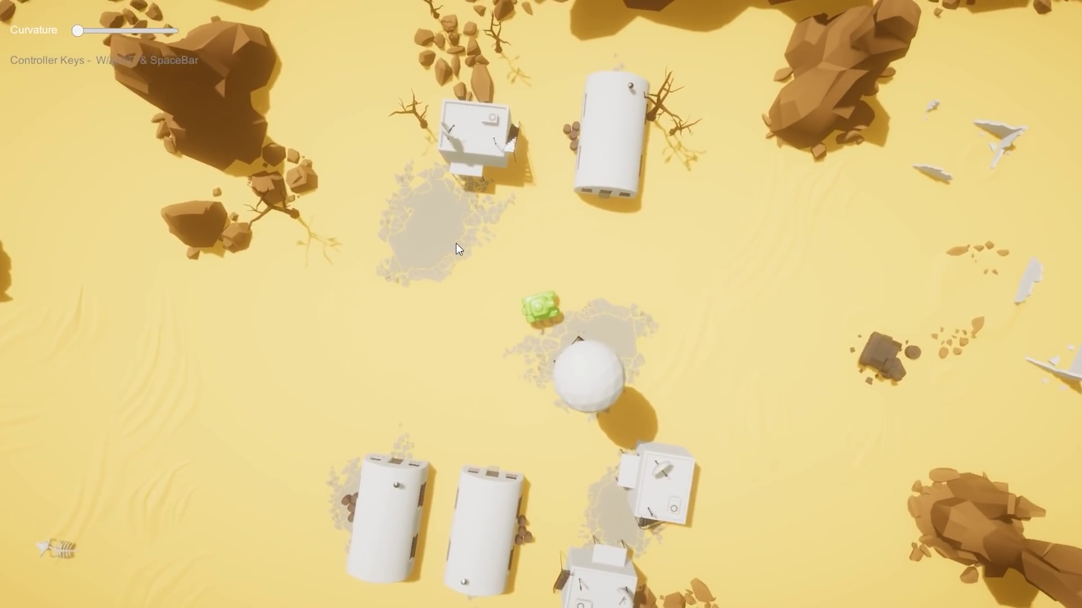
{"action": "key", "text": "w"}
- Increase curvature to bend the desert into a Little Planet and drive the tank around it
{"action": "left_click_drag", "start_coordinate": [79, 31], "coordinate": [111, 28]}
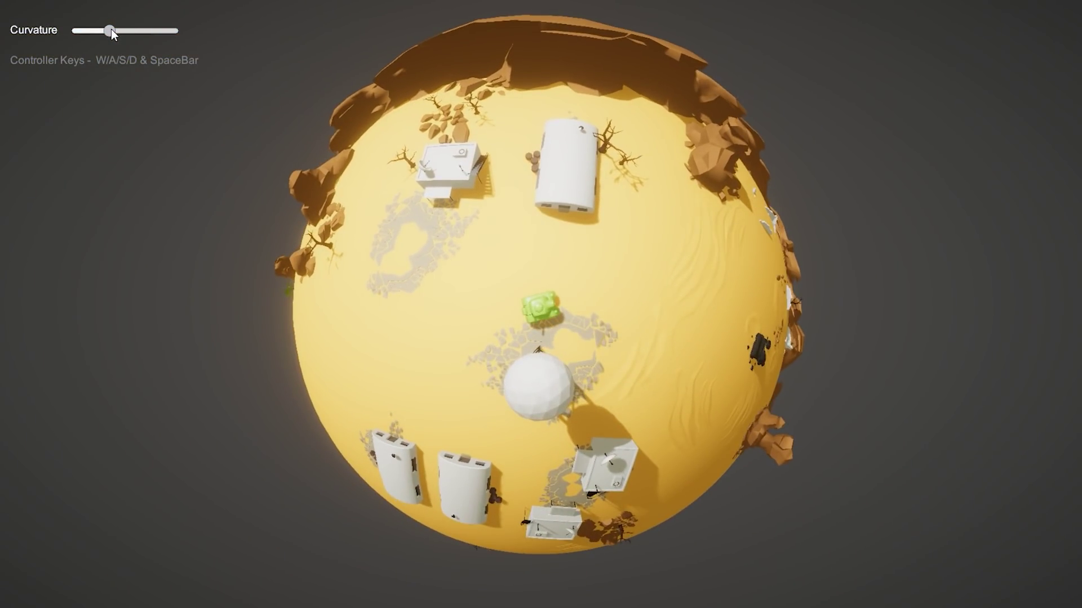
{"action": "key", "text": "a"}
{"action": "key", "text": "w"}
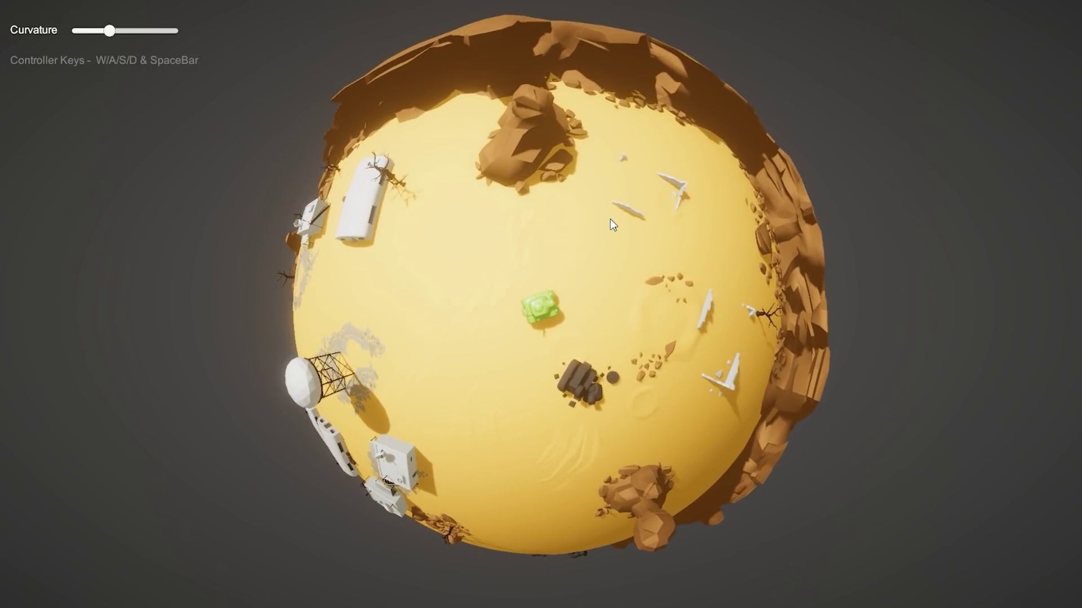
{"action": "key", "text": "w"}
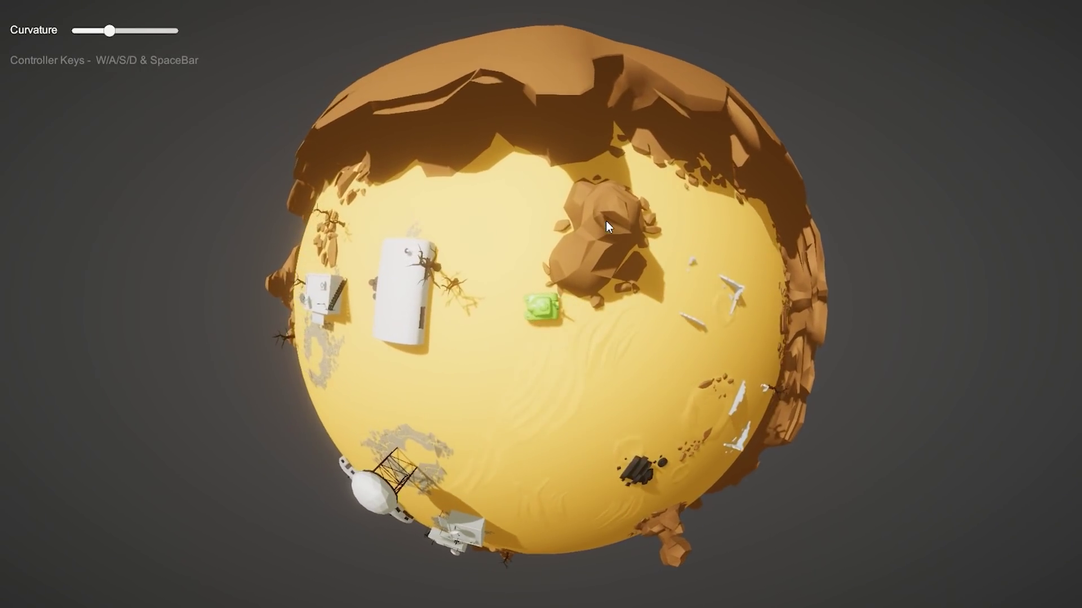
{"action": "key", "text": "w"}
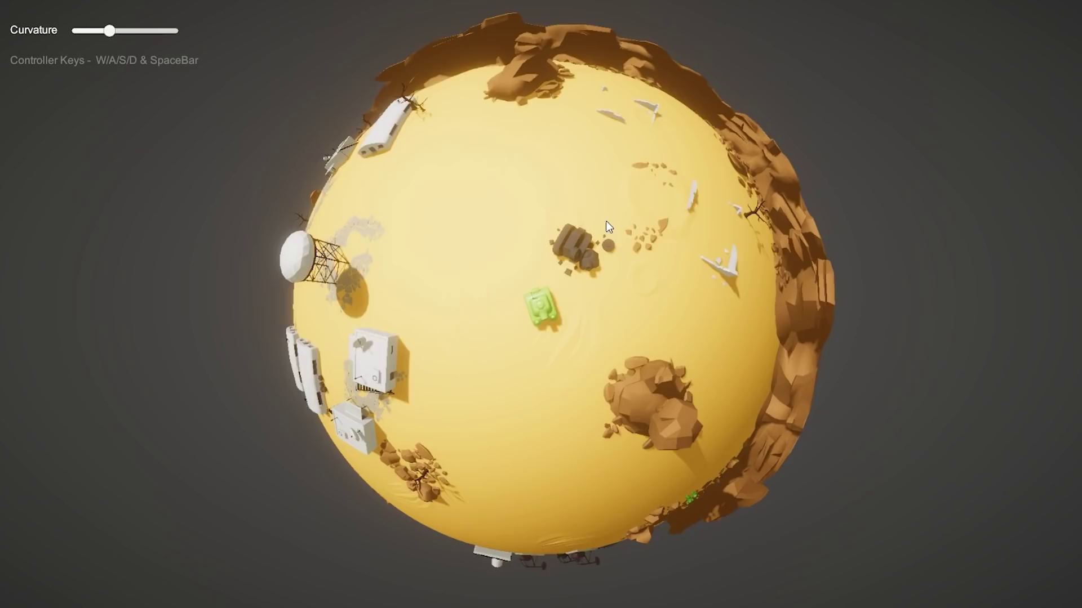
{"action": "key", "text": "w"}
{"action": "key", "text": "d"}
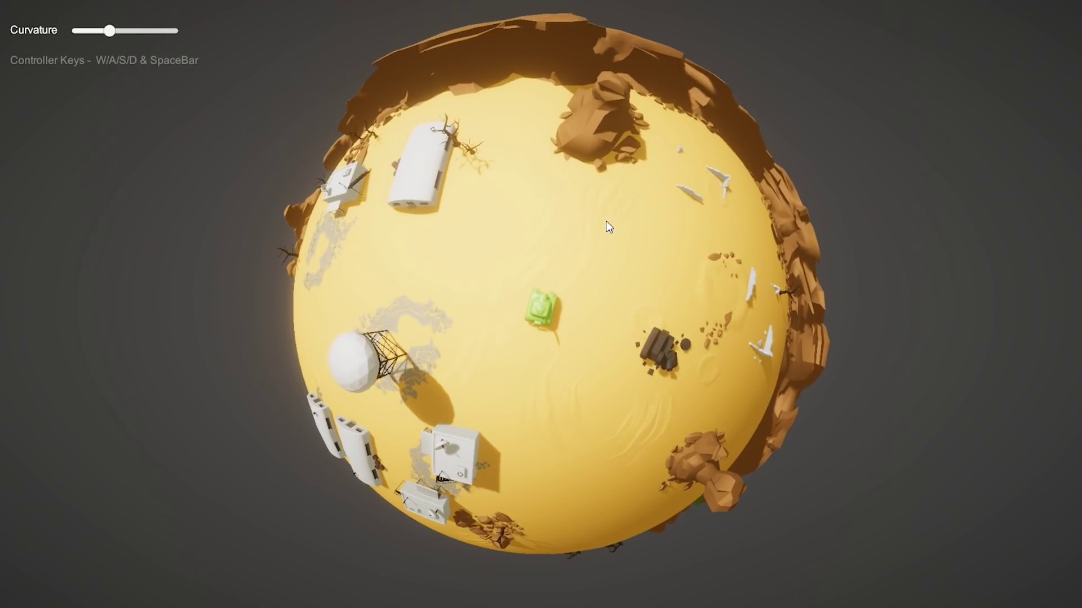
{"action": "key", "text": "w"}
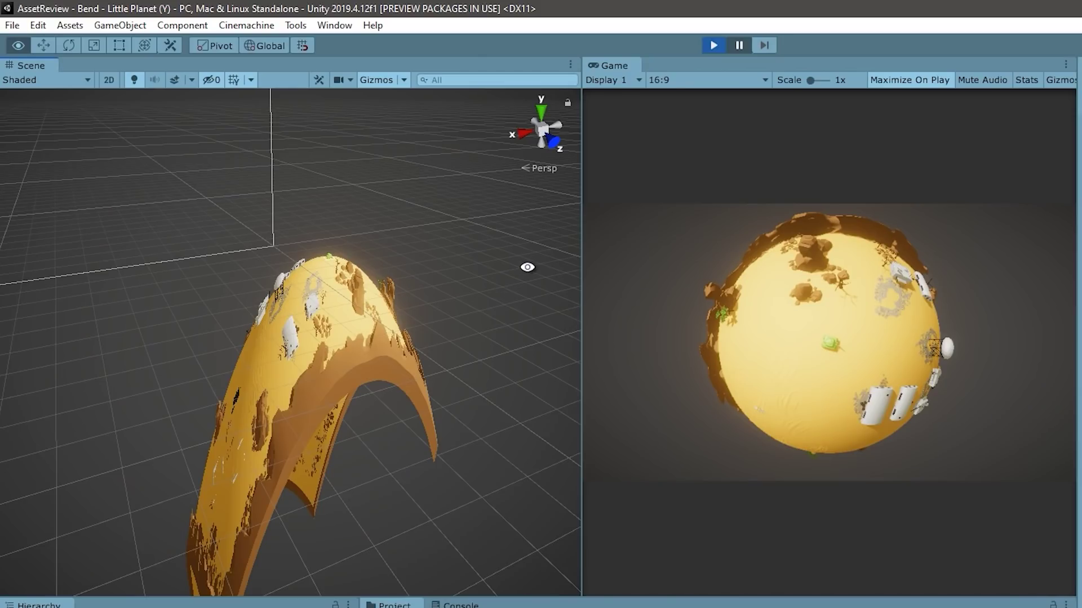
- Orbit the Scene view around the bent planet mesh, then resume driving in the Game view
{"action": "left_click_drag", "start_coordinate": [528, 267], "coordinate": [415, 292], "text": "alt"}
{"action": "key", "text": "w"}
{"action": "left_click", "coordinate": [864, 428]}
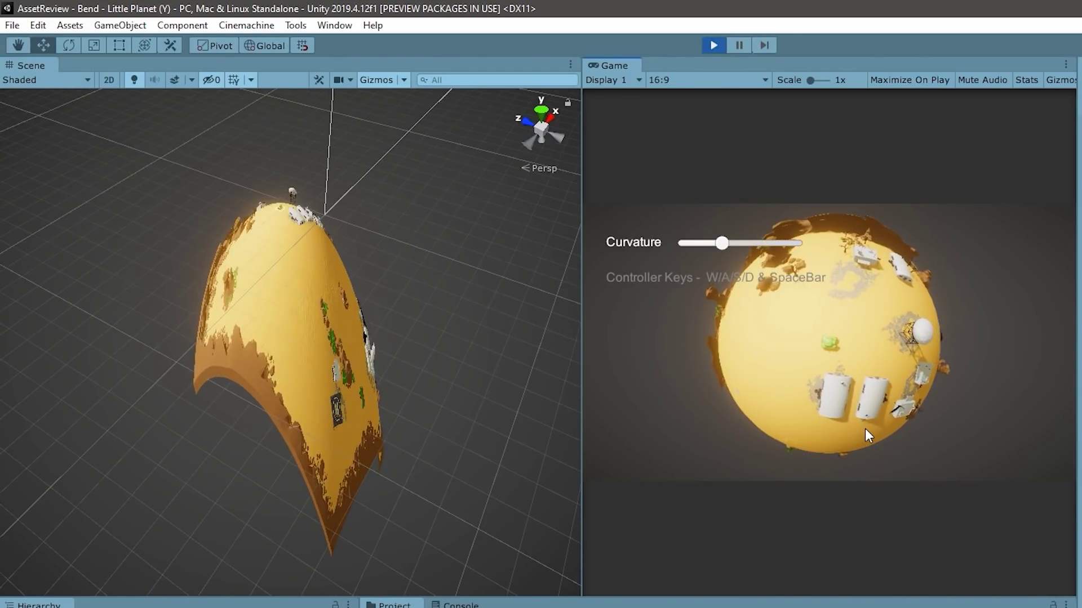
{"action": "key", "text": "w"}
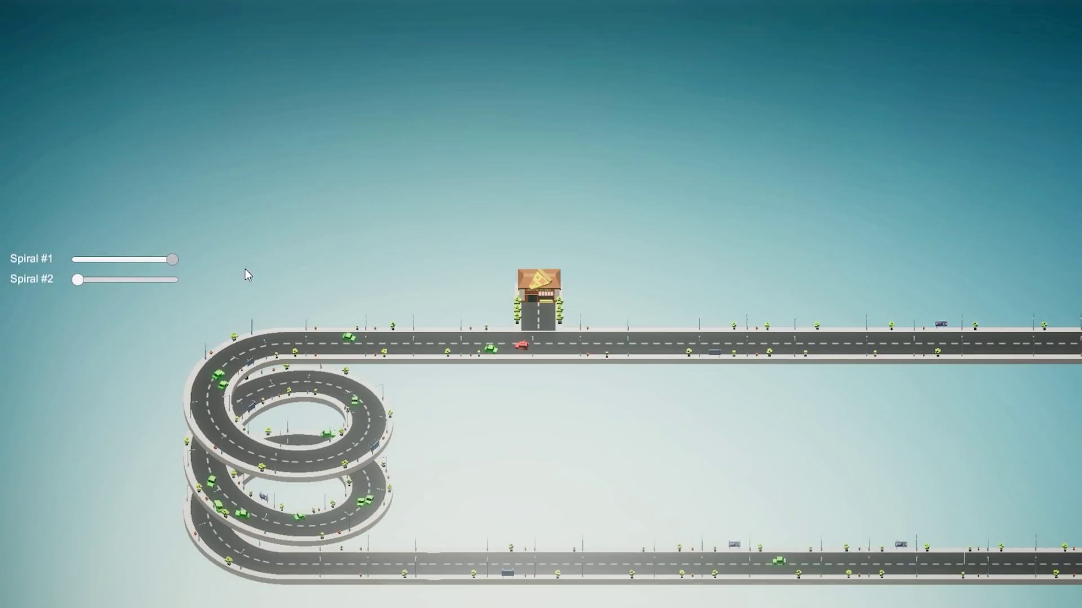
- Raise Spiral #2 for a second rising loop, then move Pivot Point #1 upward to re-bend the road
{"action": "left_click_drag", "start_coordinate": [77, 280], "coordinate": [252, 283]}
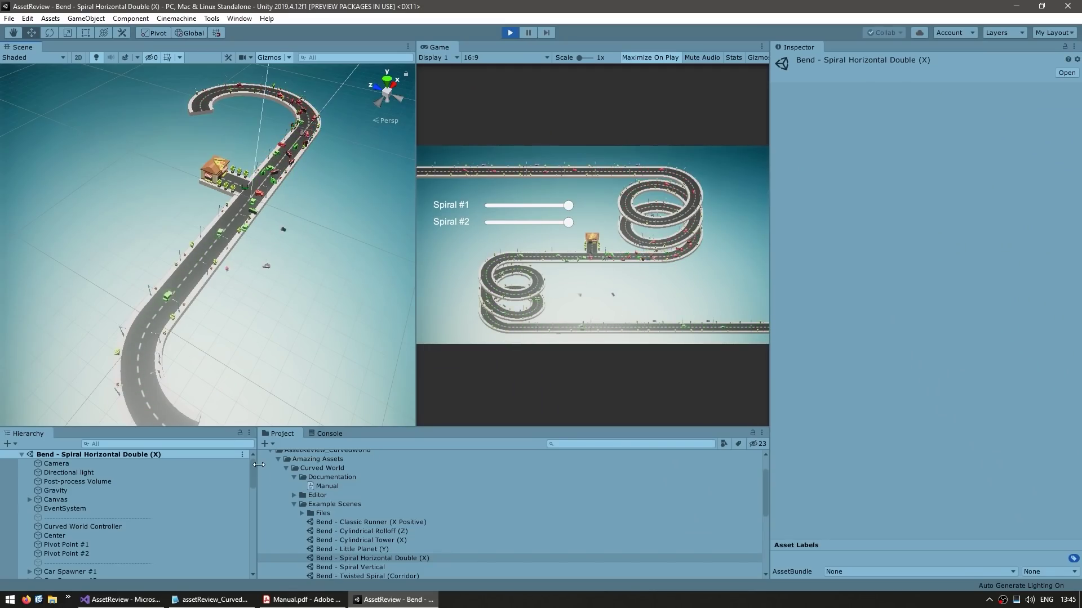
{"action": "left_click", "coordinate": [169, 545]}
{"action": "left_click_drag", "start_coordinate": [212, 419], "coordinate": [195, 356]}
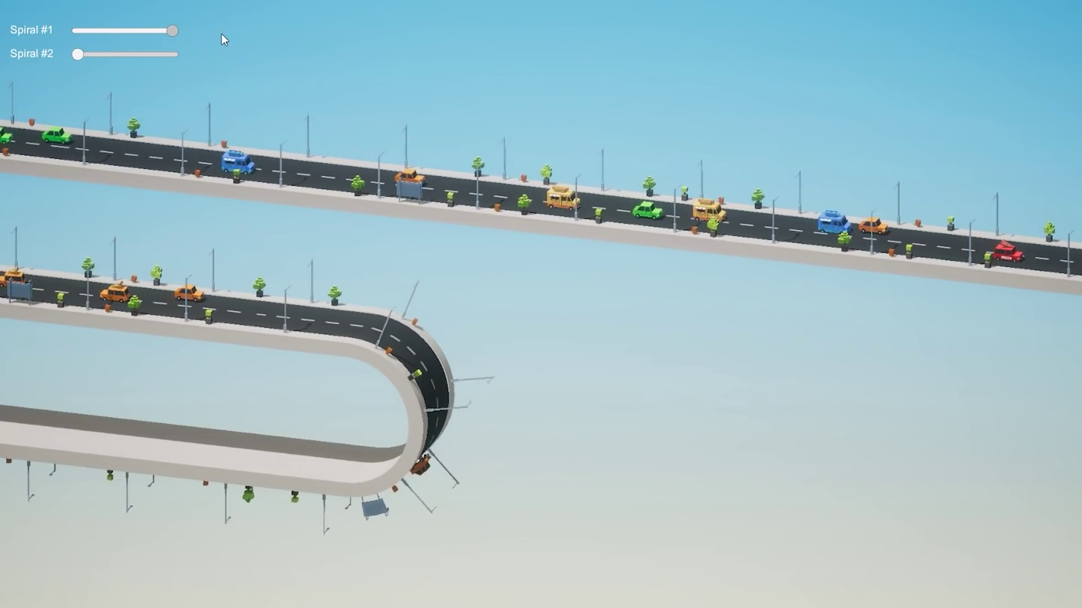
- Set Spiral #1 to maximum with Spiral #2 low, then max corridor curvature and adjust its Horizontal/Vertical bend
{"action": "left_click_drag", "start_coordinate": [77, 54], "coordinate": [471, 111]}
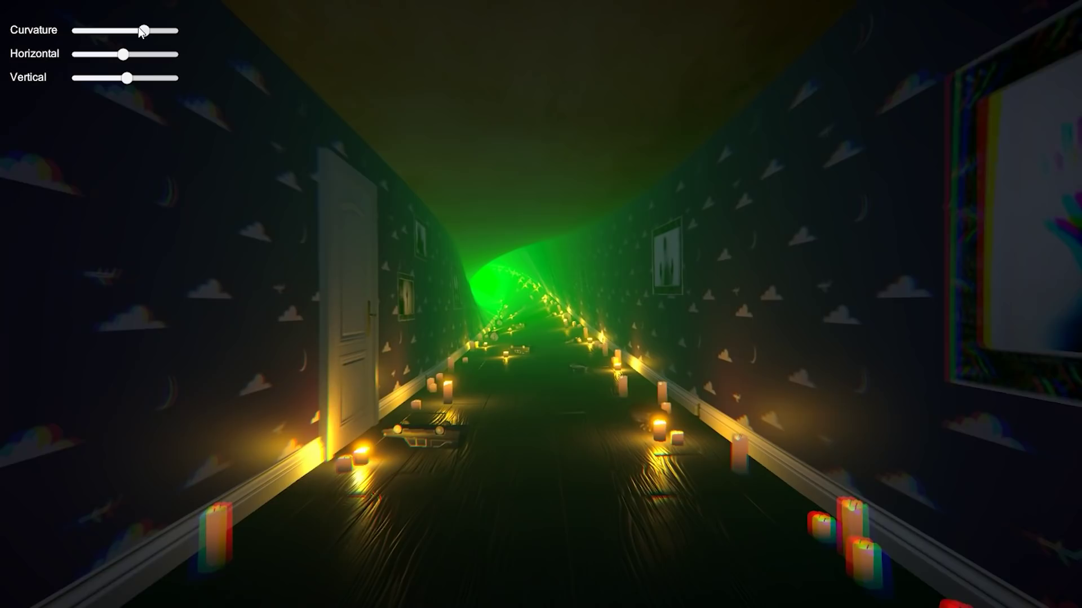
{"action": "left_click_drag", "start_coordinate": [142, 30], "coordinate": [21, 51]}
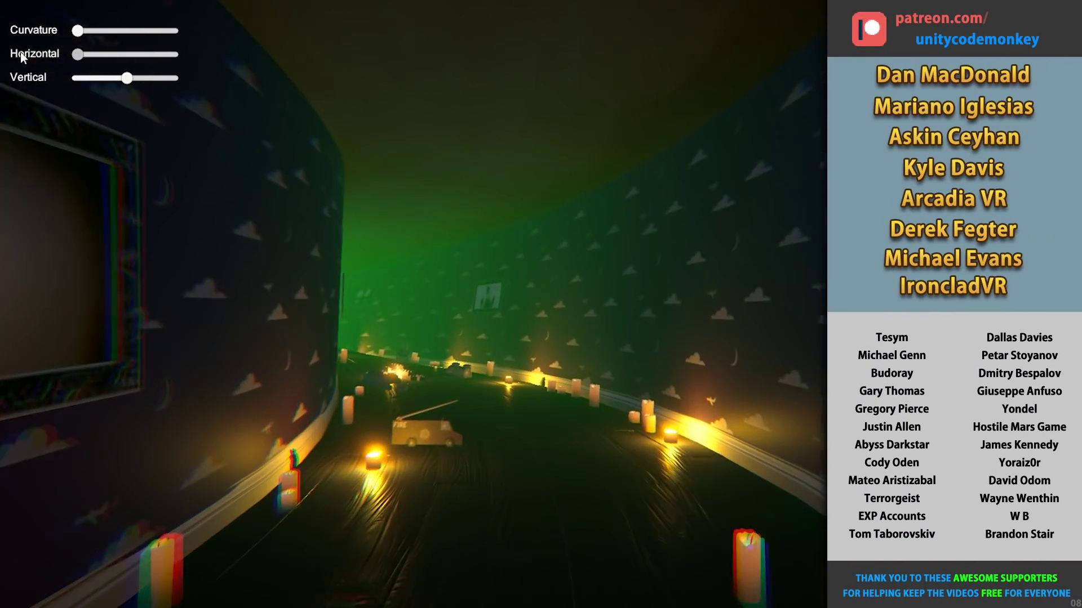
{"action": "left_click_drag", "start_coordinate": [126, 78], "coordinate": [179, 82]}
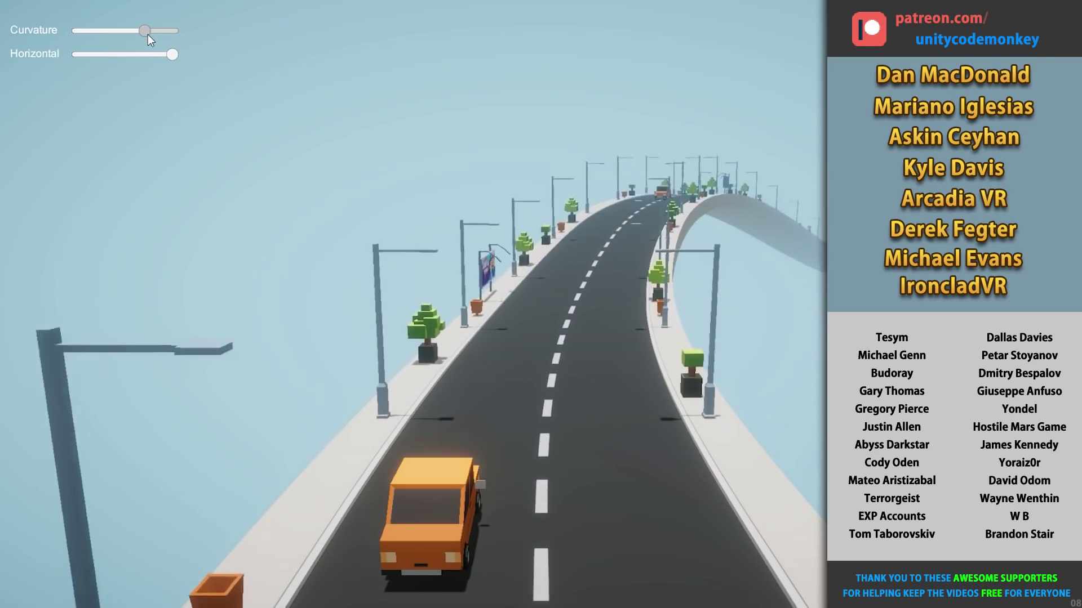
- Lower the highway road's curvature to minimum, halve its Horizontal bend, and vary the looping road's curvature
{"action": "left_click_drag", "start_coordinate": [148, 35], "coordinate": [78, 34]}
{"action": "left_click_drag", "start_coordinate": [172, 54], "coordinate": [114, 60]}
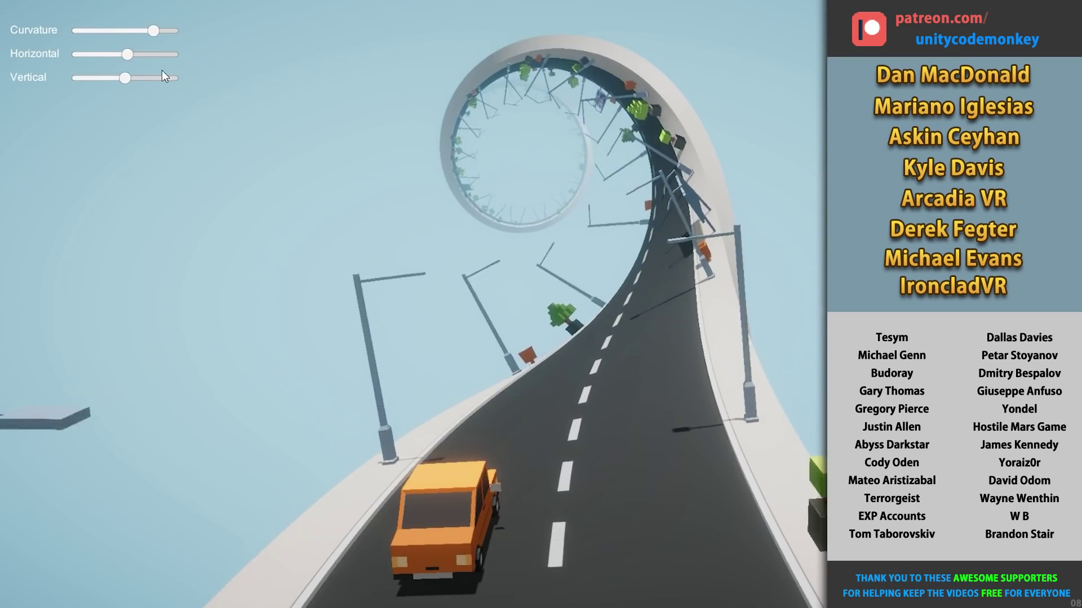
{"action": "left_click_drag", "start_coordinate": [157, 31], "coordinate": [133, 33]}
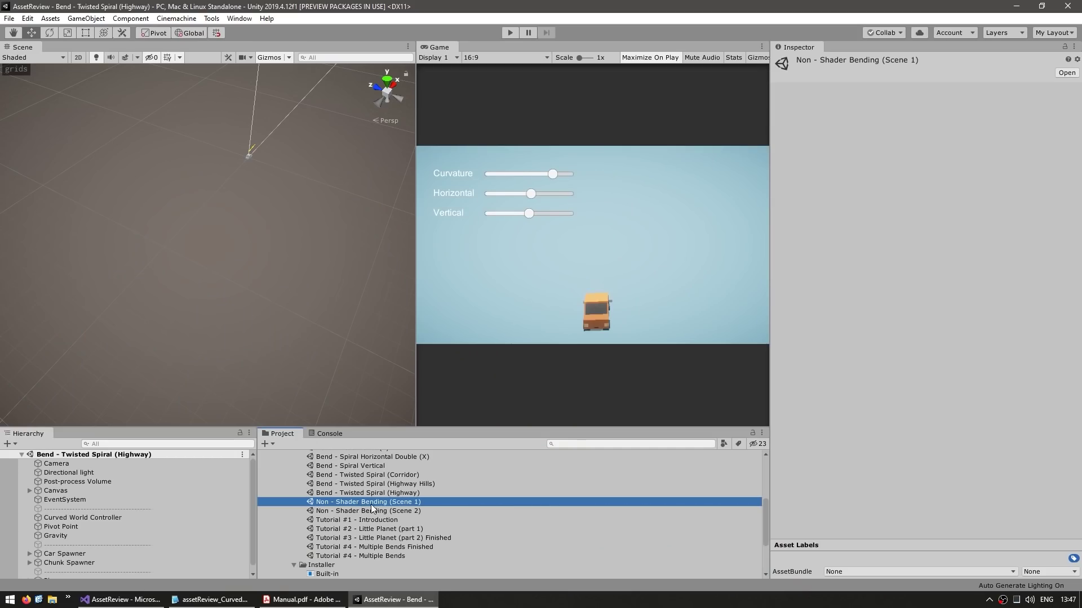
- Open Non - Shader Bending (Scene 1), select Red, and drag Curvature to minimum to straighten the track
{"action": "left_click", "coordinate": [342, 511]}
{"action": "left_click", "coordinate": [356, 502]}
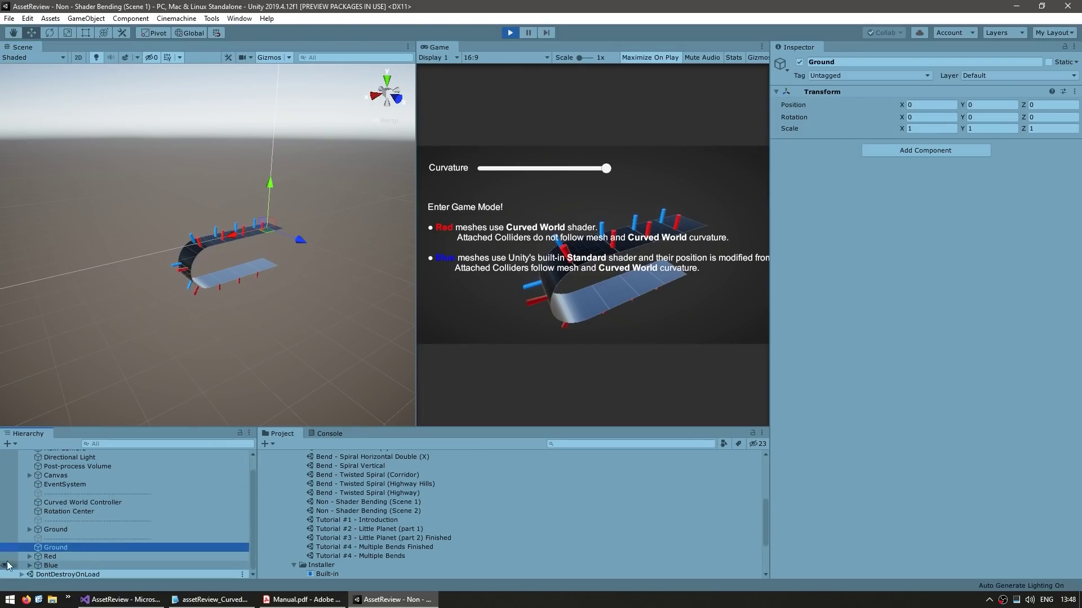
{"action": "left_click", "coordinate": [51, 557]}
{"action": "middle_click_drag", "start_coordinate": [153, 300], "coordinate": [224, 300]}
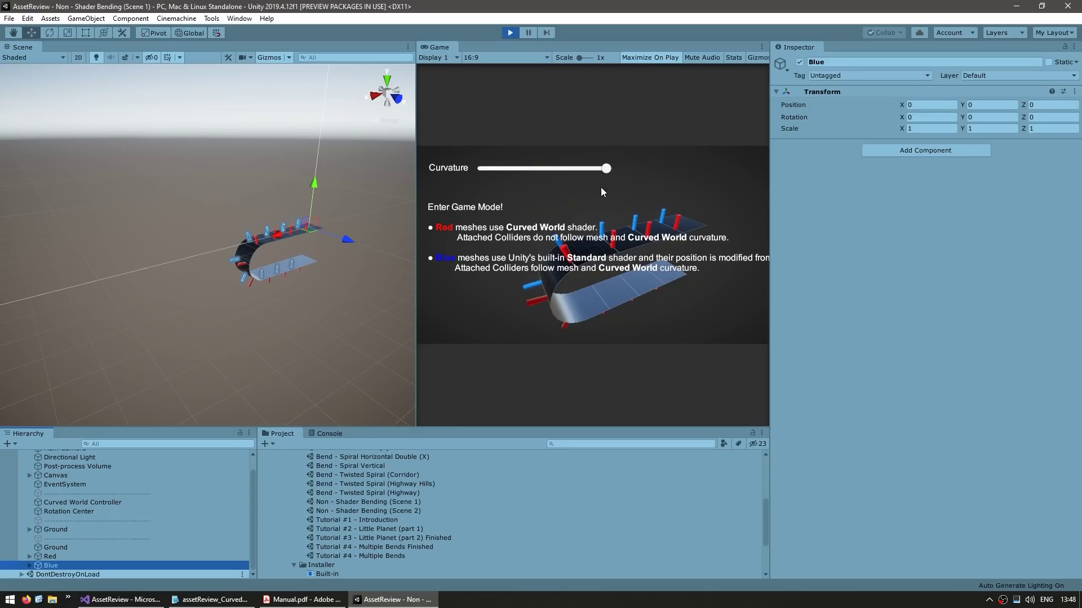
{"action": "mouse_move", "coordinate": [591, 169]}
{"action": "left_mouse_down"}
{"action": "mouse_move", "coordinate": [485, 169]}
{"action": "mouse_move", "coordinate": [535, 177]}
{"action": "mouse_move", "coordinate": [455, 184]}
{"action": "mouse_move", "coordinate": [594, 178]}
{"action": "left_mouse_up"}
{"action": "scroll", "coordinate": [52, 507], "scroll_direction": "down", "scroll_amount": 3}
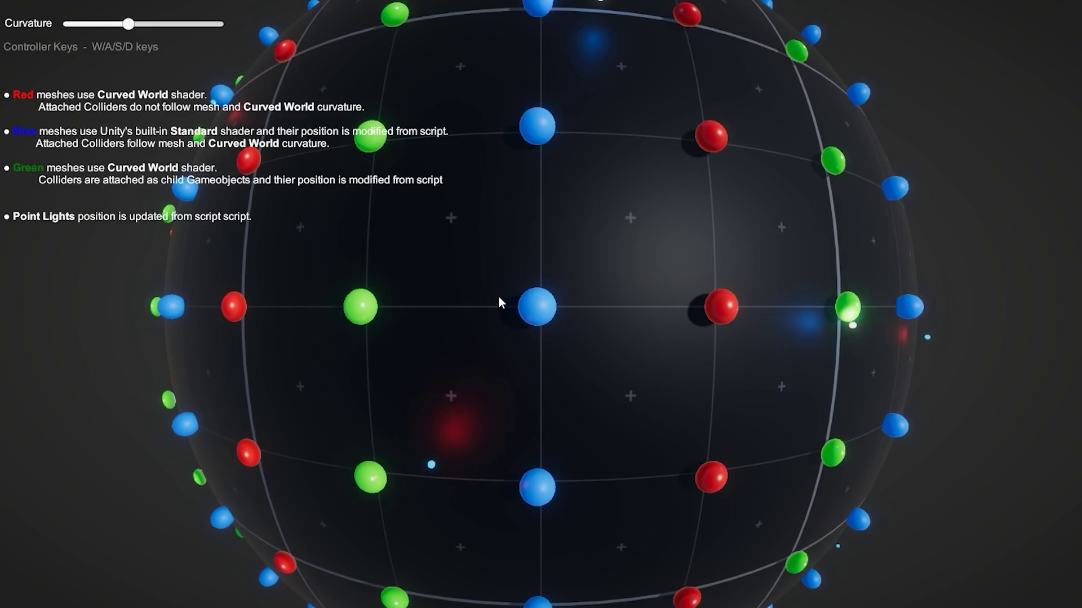
- Roll across the ball-covered sphere in Scene 2 using the W, A and D keys
{"action": "key", "text": "w"}
{"action": "key", "text": "a"}
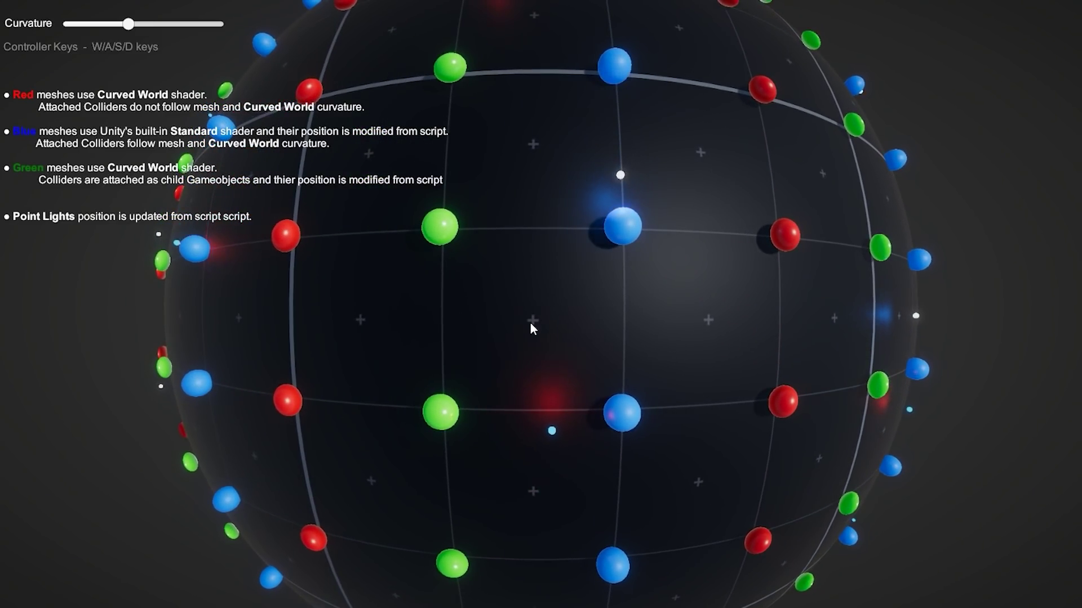
{"action": "key", "text": "a"}
{"action": "key", "text": "w"}
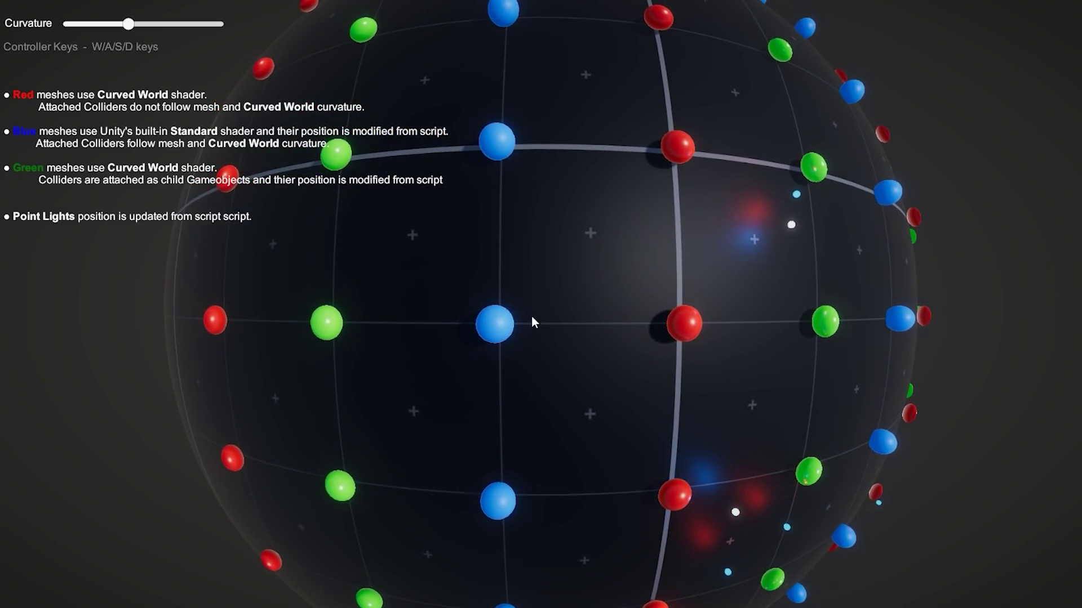
{"action": "key", "text": "a"}
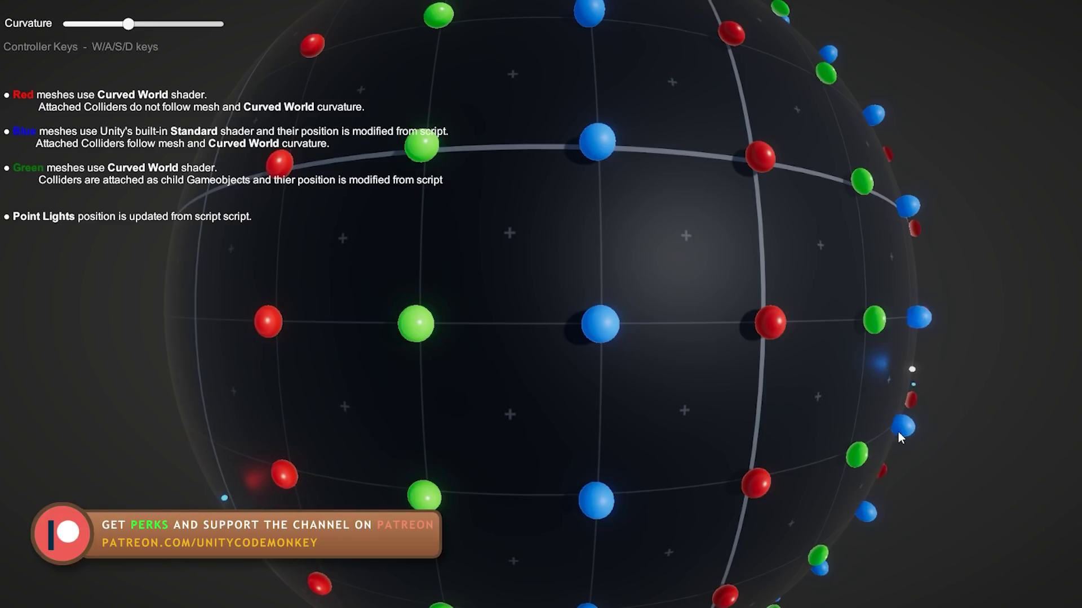
{"action": "key", "text": "d"}
{"action": "key", "text": "d"}
{"action": "key", "text": "w"}
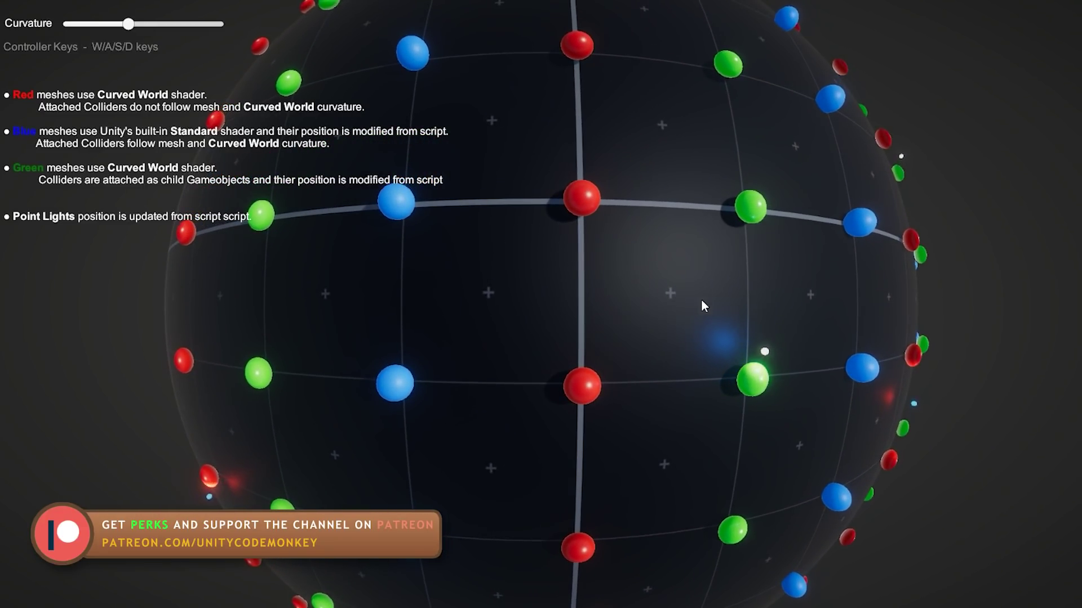
{"action": "key", "text": "w"}
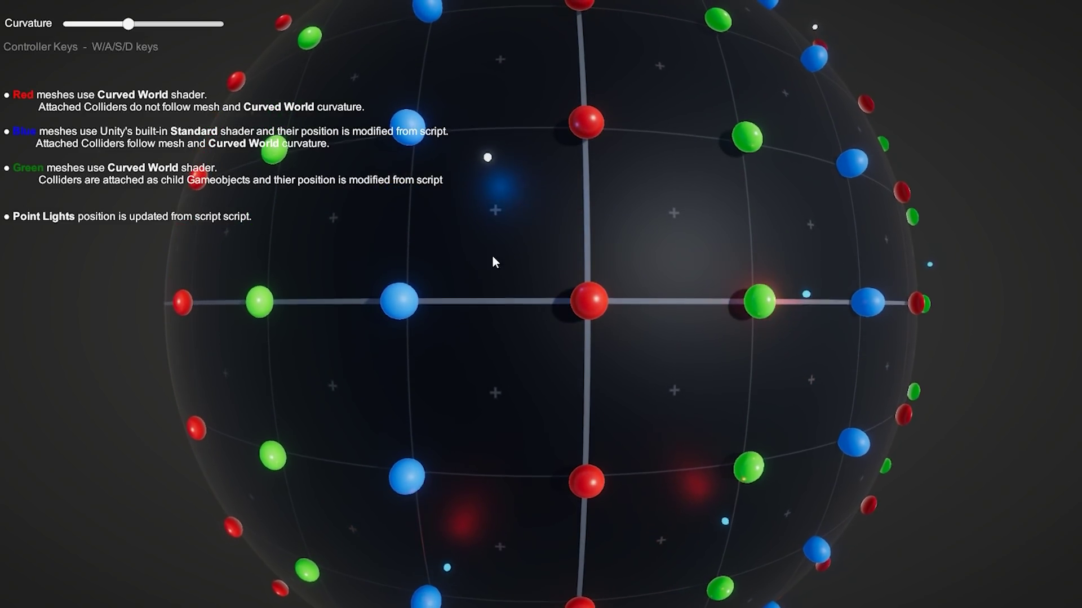
- Move back up across the curved world and orbit the Scene view around the bent mesh
{"action": "key", "text": "s"}
{"action": "key", "text": "d"}
{"action": "left_click_drag", "start_coordinate": [216, 259], "coordinate": [220, 304], "text": "alt"}
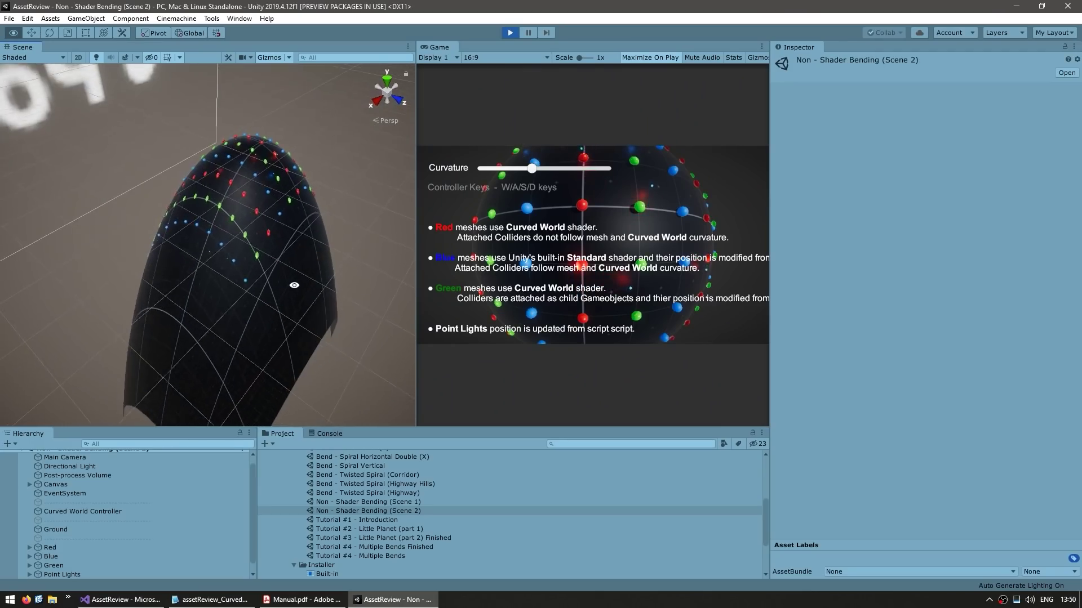
{"action": "scroll", "coordinate": [90, 557], "scroll_direction": "down", "scroll_amount": 1}
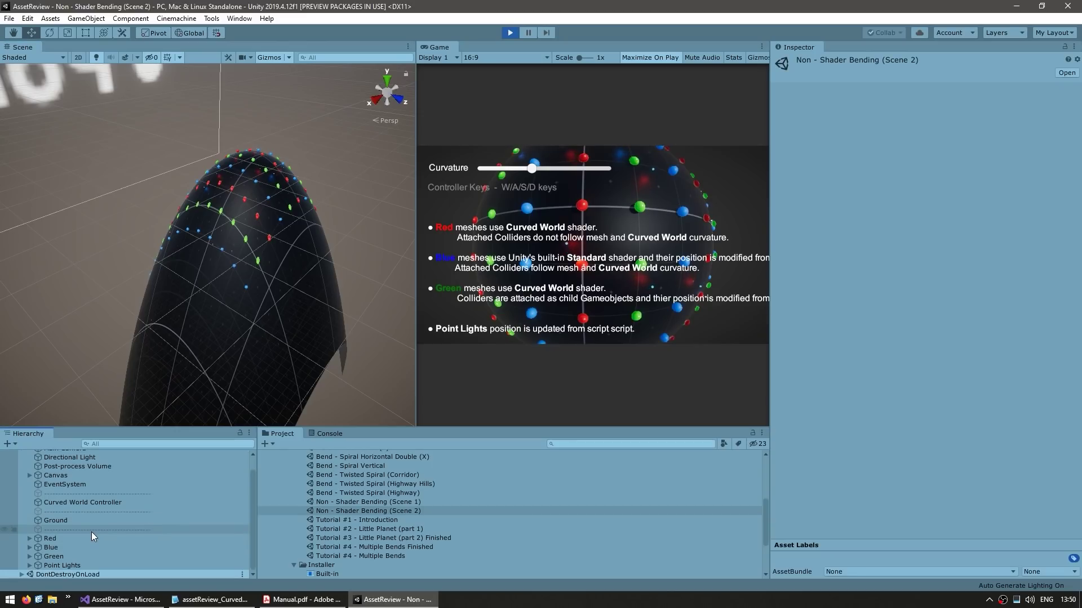
- Select Red through Point Lights, frame them with F, and zoom in for a close look
{"action": "left_click", "coordinate": [64, 566]}
{"action": "left_click", "coordinate": [54, 541], "text": "shift"}
{"action": "key", "text": "f"}
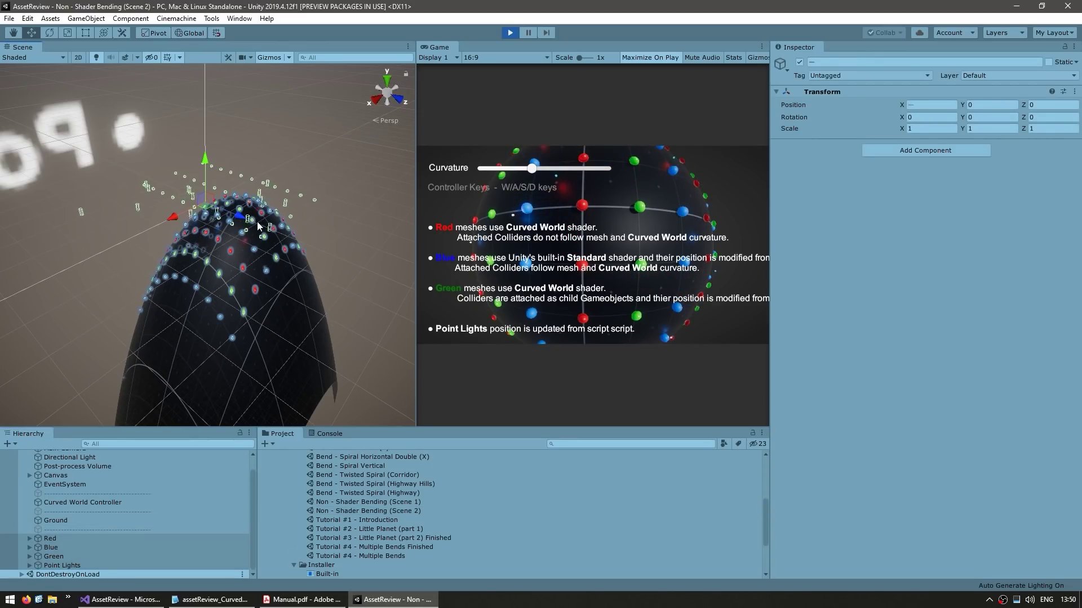
{"action": "scroll", "coordinate": [184, 373], "scroll_direction": "up", "scroll_amount": 2}
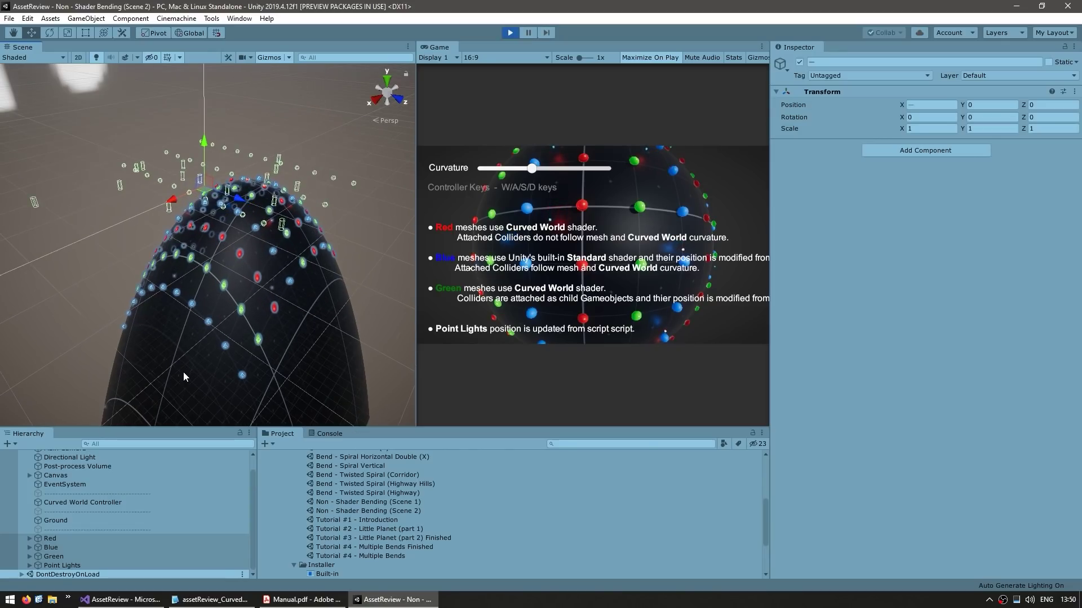
{"action": "scroll", "coordinate": [186, 369], "scroll_direction": "up", "scroll_amount": 1}
{"action": "scroll", "coordinate": [187, 329], "scroll_direction": "up", "scroll_amount": 3}
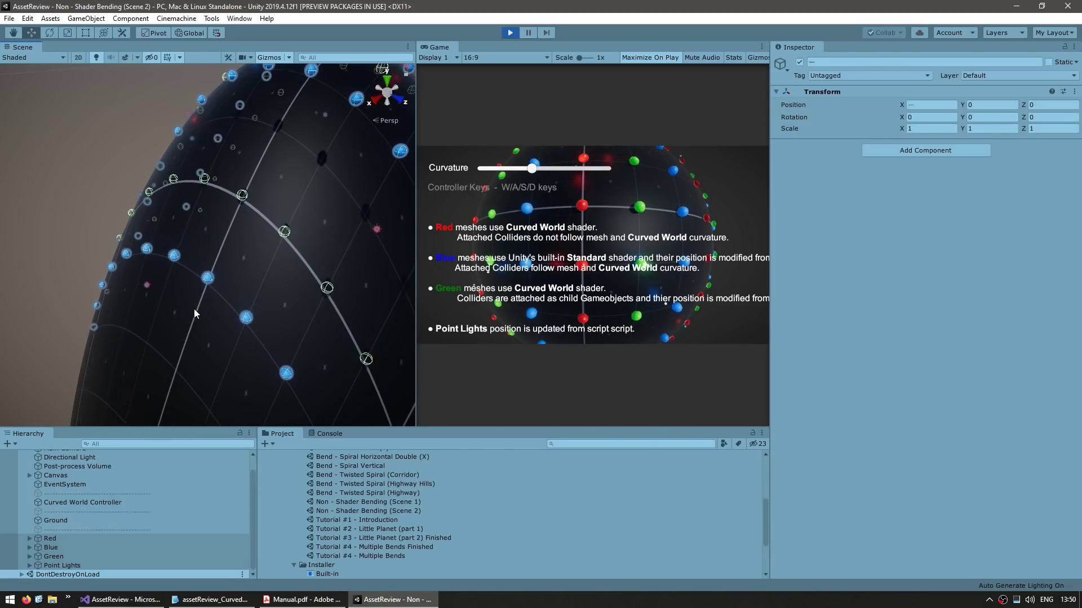
{"action": "scroll", "coordinate": [194, 309], "scroll_direction": "down", "scroll_amount": 3}
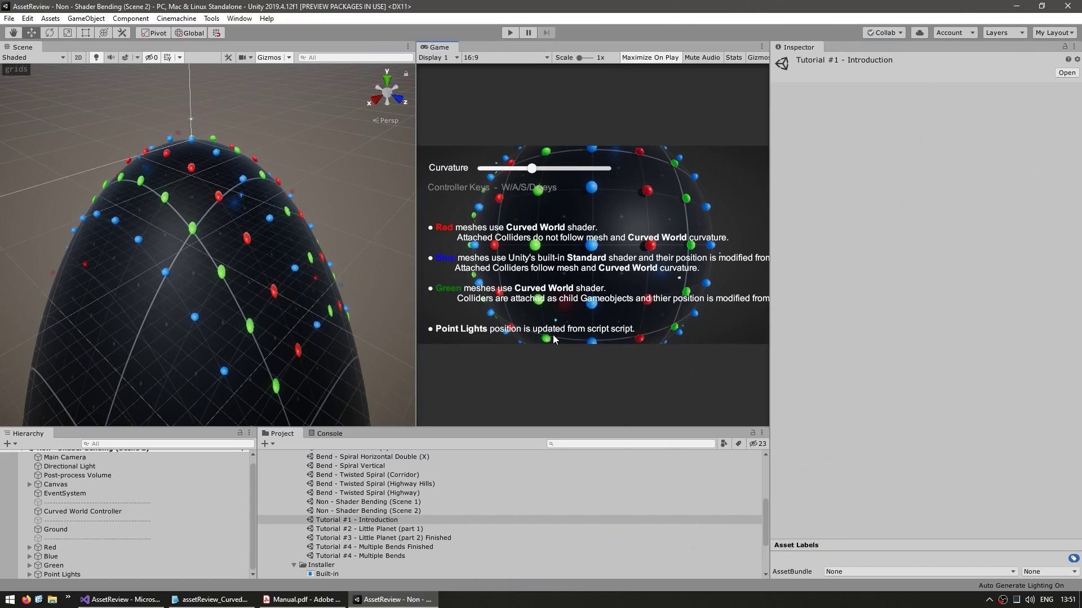
- Open Tutorial #1 - Introduction, pan to its camera and light, and enlarge the Hierarchy/Project panels
{"action": "left_click", "coordinate": [468, 520]}
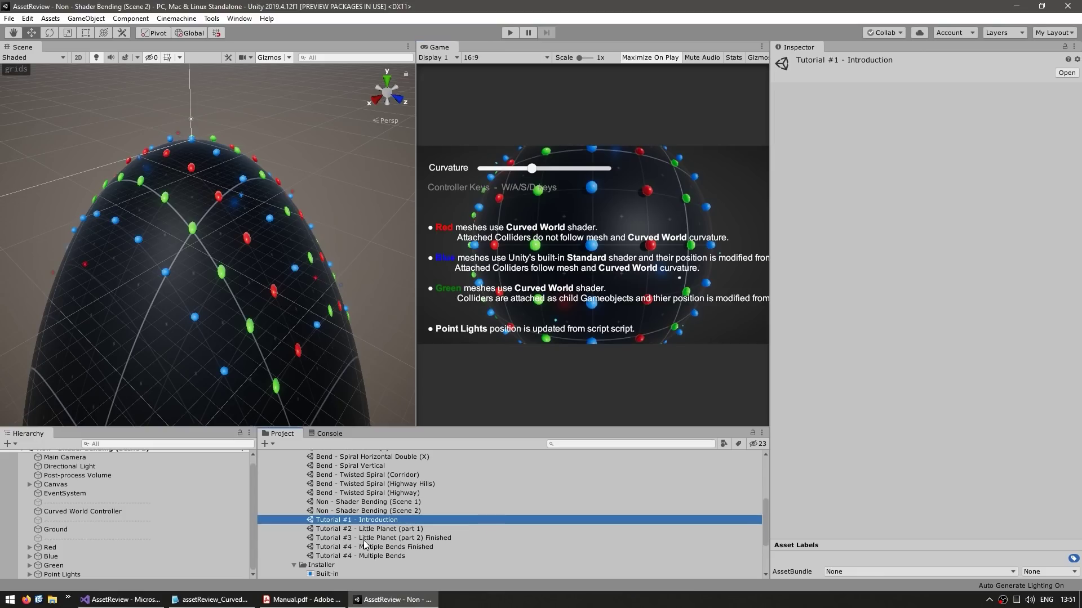
{"action": "key", "text": "Down"}
{"action": "key", "text": "Down"}
{"action": "key", "text": "Down"}
{"action": "key", "text": "Down"}
{"action": "key", "text": "Up"}
{"action": "key", "text": "Up"}
{"action": "key", "text": "Up"}
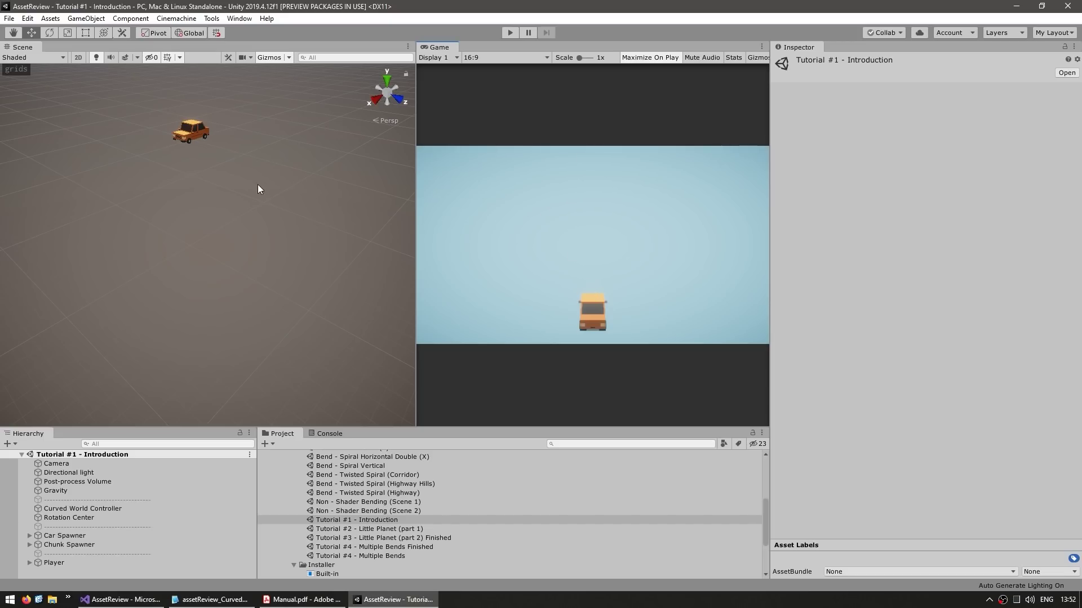
{"action": "middle_click_drag", "start_coordinate": [258, 185], "coordinate": [308, 275]}
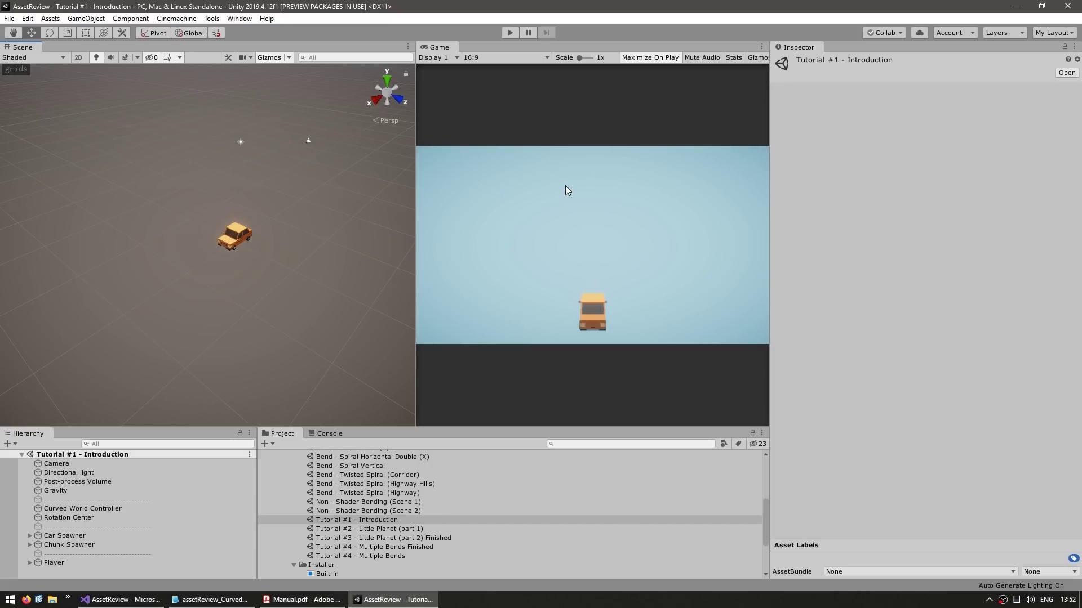
{"action": "left_click_drag", "start_coordinate": [248, 427], "coordinate": [247, 418]}
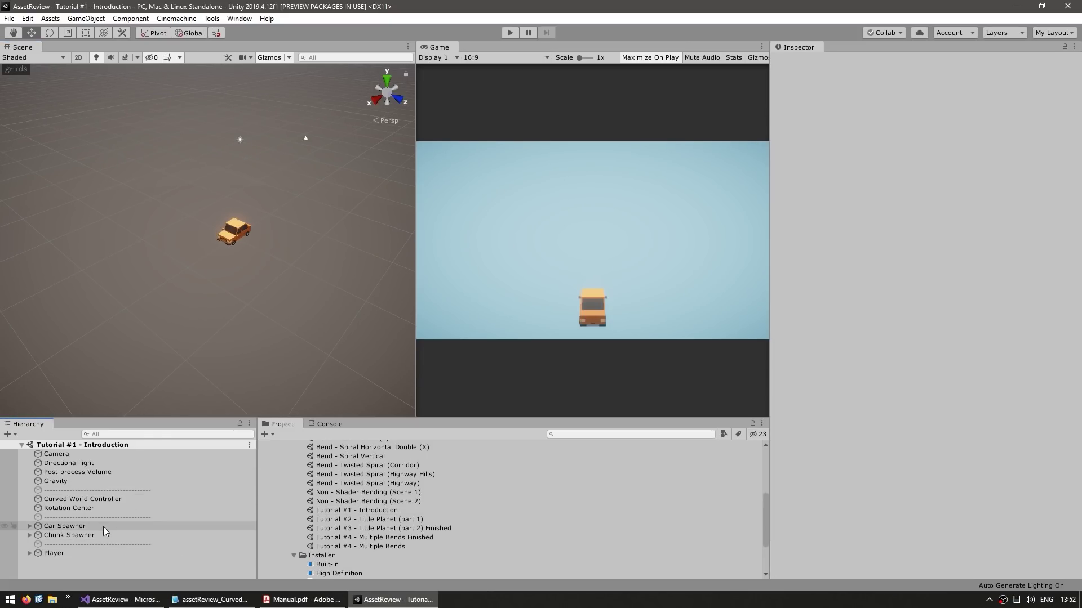
- Expand Car Spawner > Cars in the Hierarchy and select Car_3
{"action": "left_click", "coordinate": [90, 535]}
{"action": "left_click", "coordinate": [76, 527]}
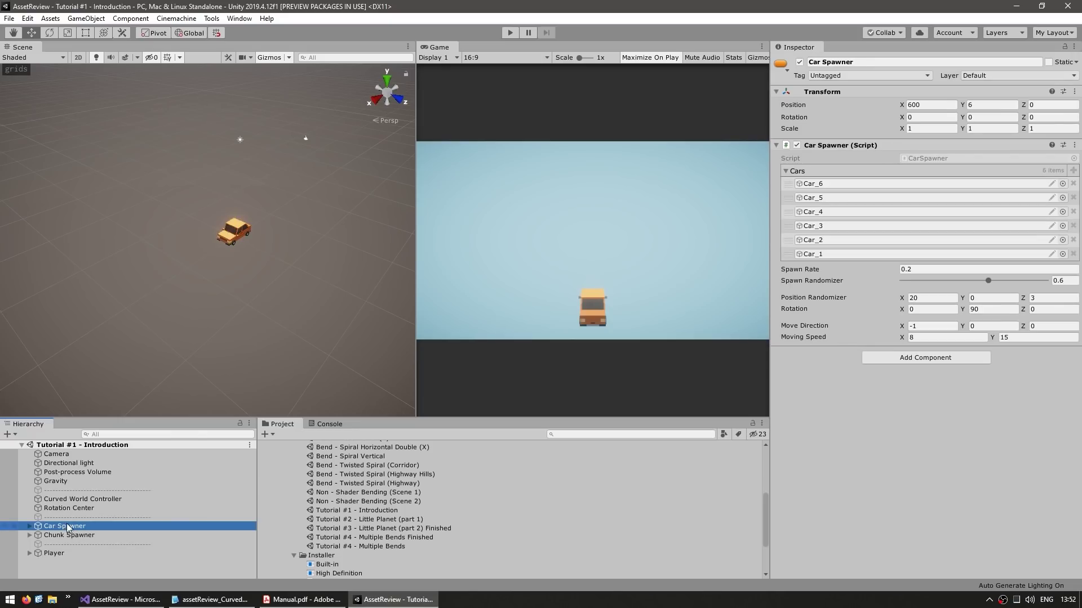
{"action": "left_click", "coordinate": [30, 526]}
{"action": "left_click", "coordinate": [59, 536]}
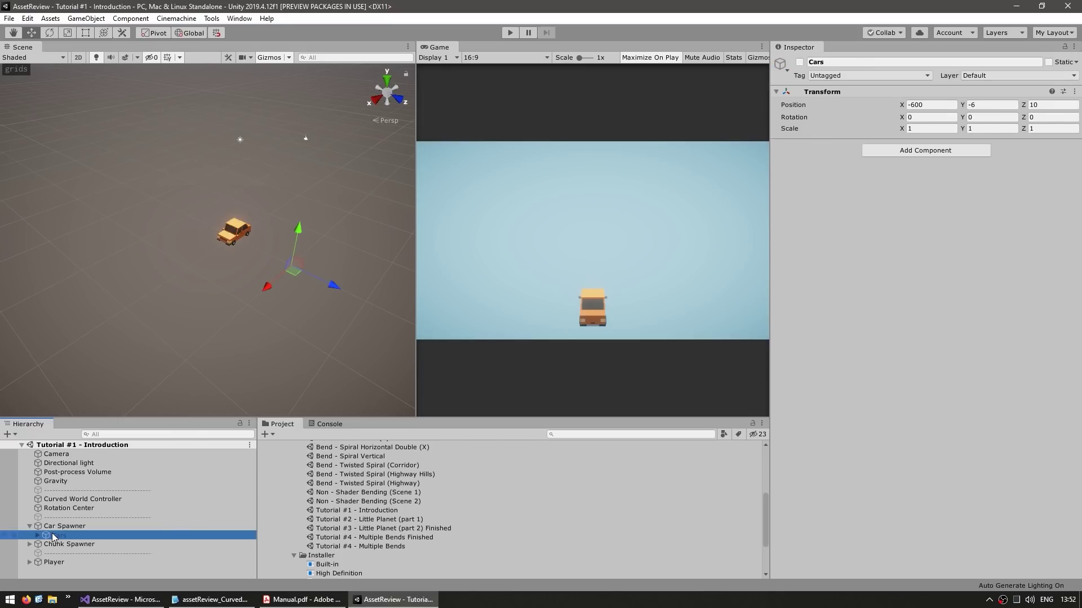
{"action": "left_click", "coordinate": [38, 535]}
{"action": "scroll", "coordinate": [110, 502], "scroll_direction": "down", "scroll_amount": 3}
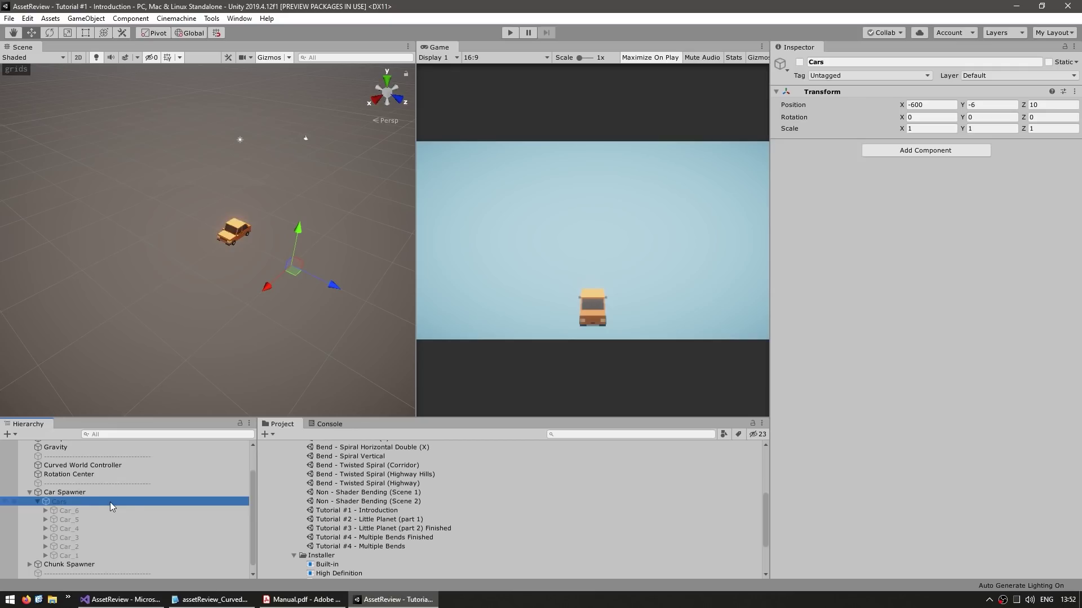
{"action": "left_click", "coordinate": [71, 539]}
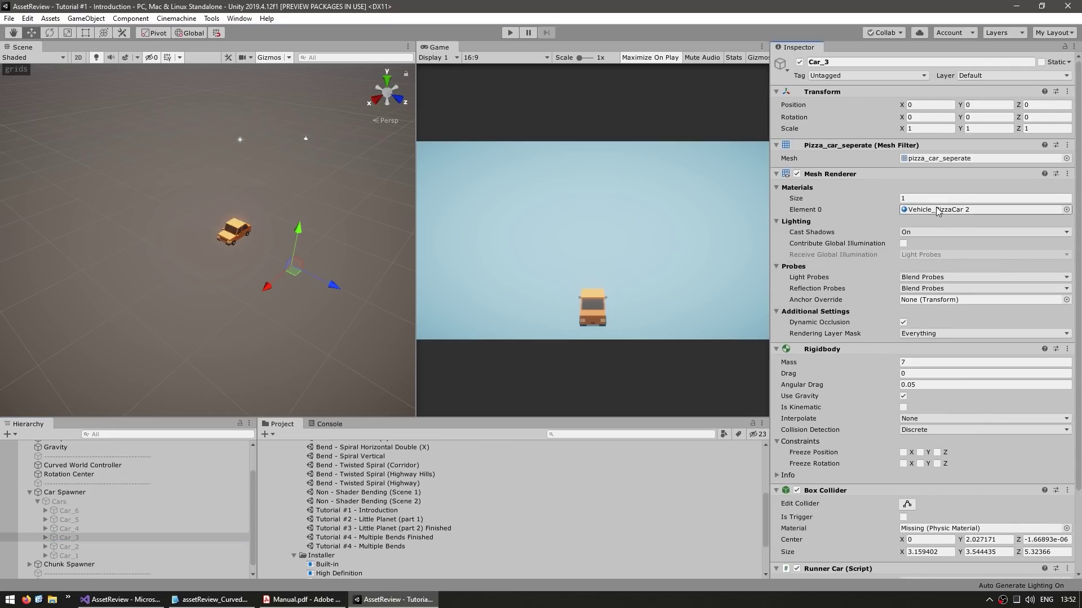
- Set Vehicle_PizzaCar 2's shader to Amazing Assets > Curved World > Lit
{"action": "scroll", "coordinate": [851, 407], "scroll_direction": "down", "scroll_amount": 4}
{"action": "left_click", "coordinate": [822, 528]}
{"action": "scroll", "coordinate": [822, 528], "scroll_direction": "down", "scroll_amount": 10}
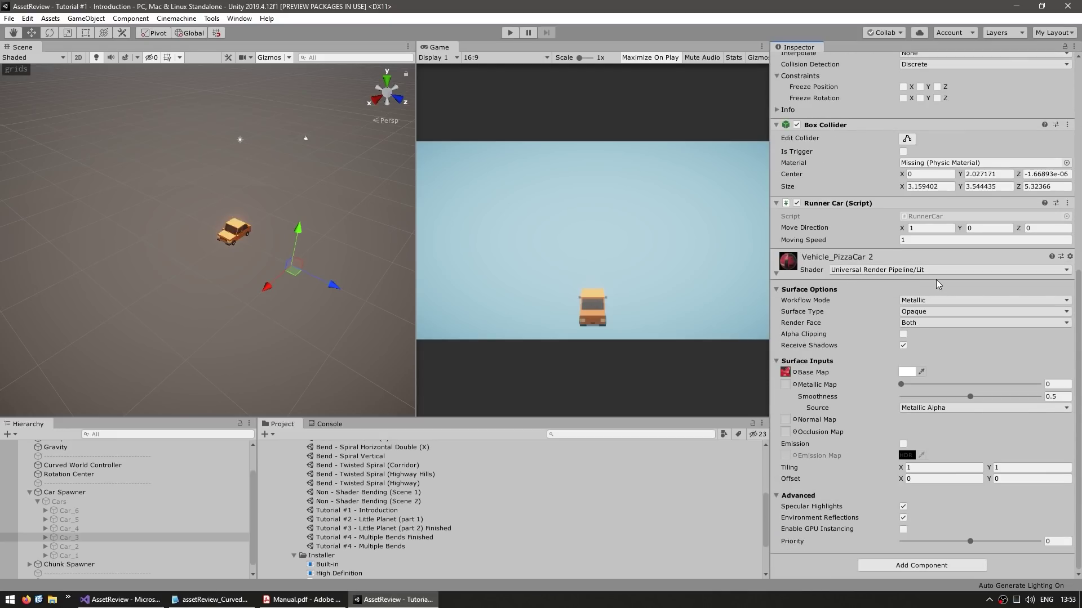
{"action": "left_click", "coordinate": [871, 271]}
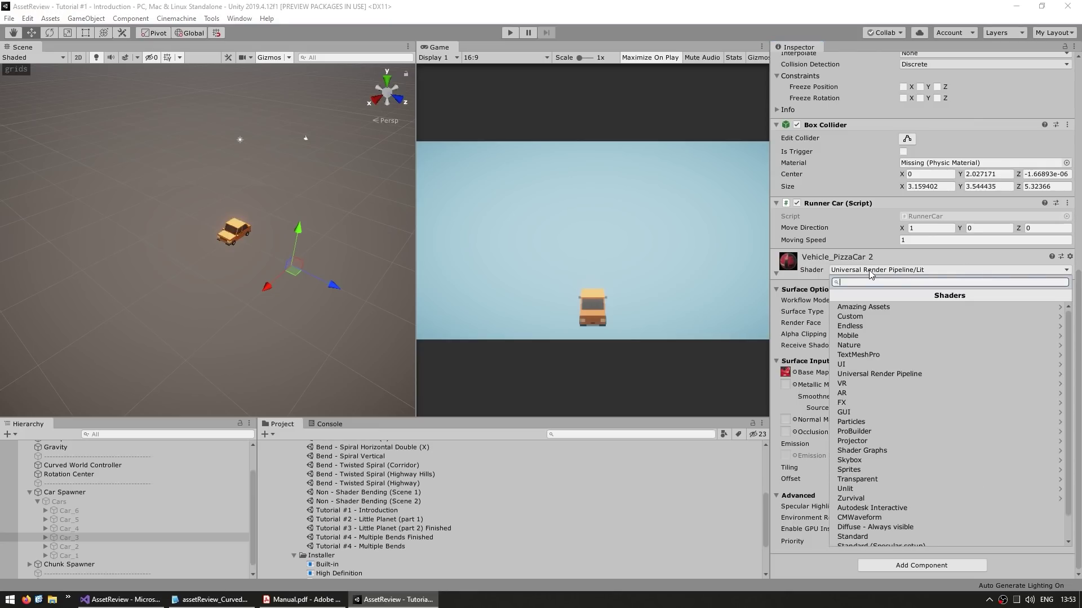
{"action": "left_click", "coordinate": [855, 309]}
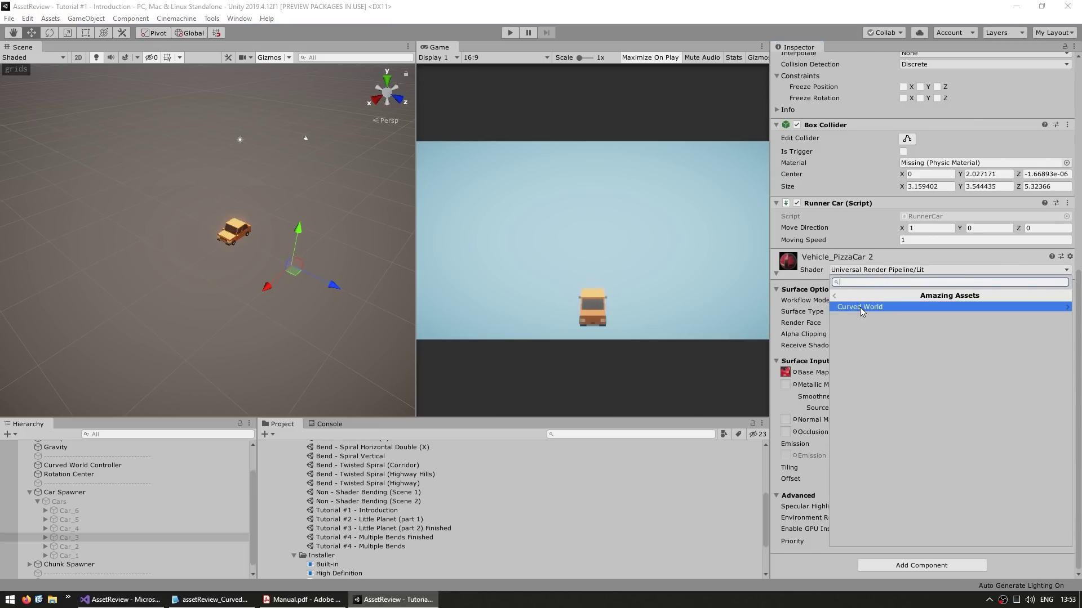
{"action": "left_click", "coordinate": [860, 308]}
{"action": "left_click", "coordinate": [853, 375]}
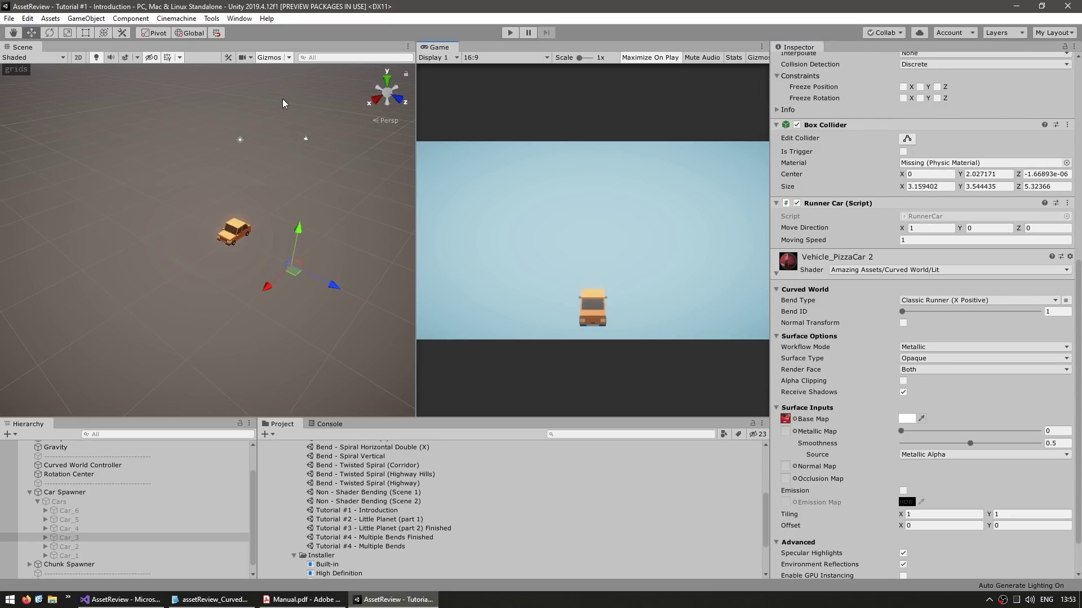
- Open the Curved World manager's Renderers Overview and expand both the Curved World Lit and URP Lit material lists
{"action": "left_click", "coordinate": [239, 18]}
{"action": "mouse_move", "coordinate": [253, 83]}
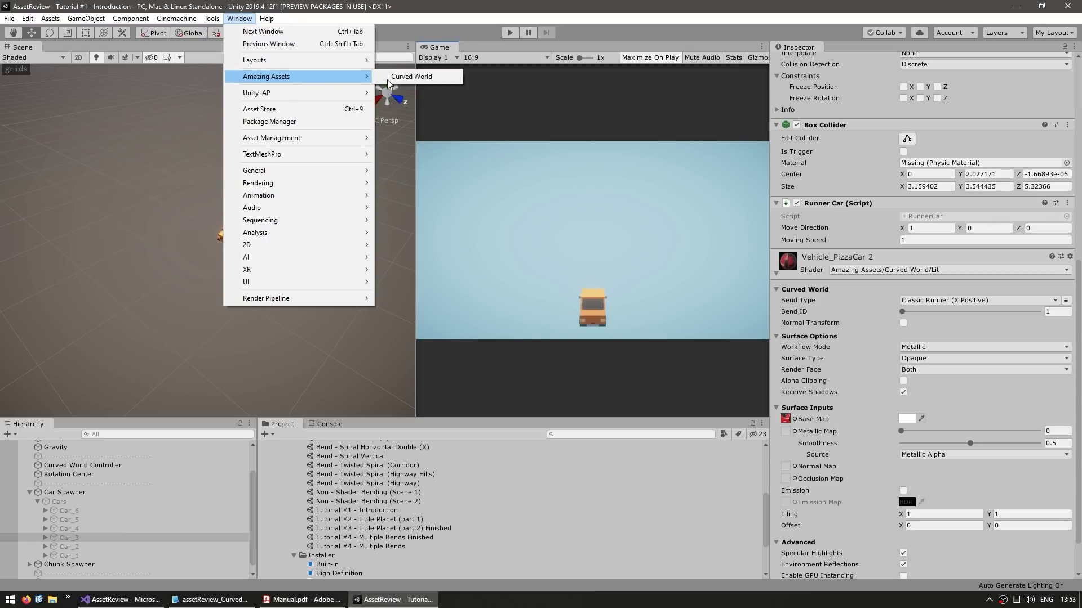
{"action": "left_click", "coordinate": [427, 79]}
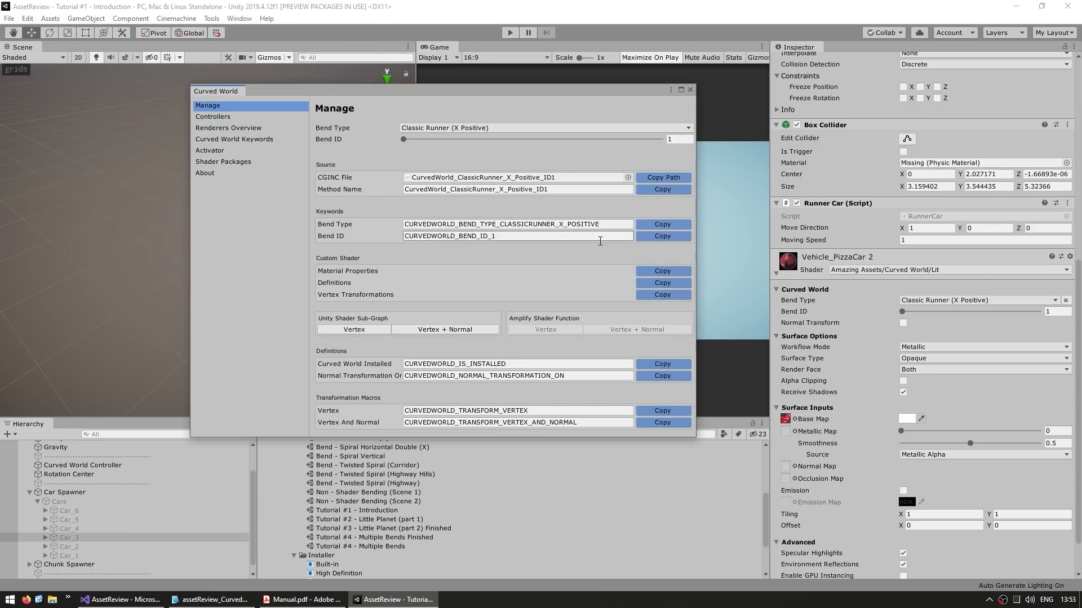
{"action": "left_click", "coordinate": [225, 129]}
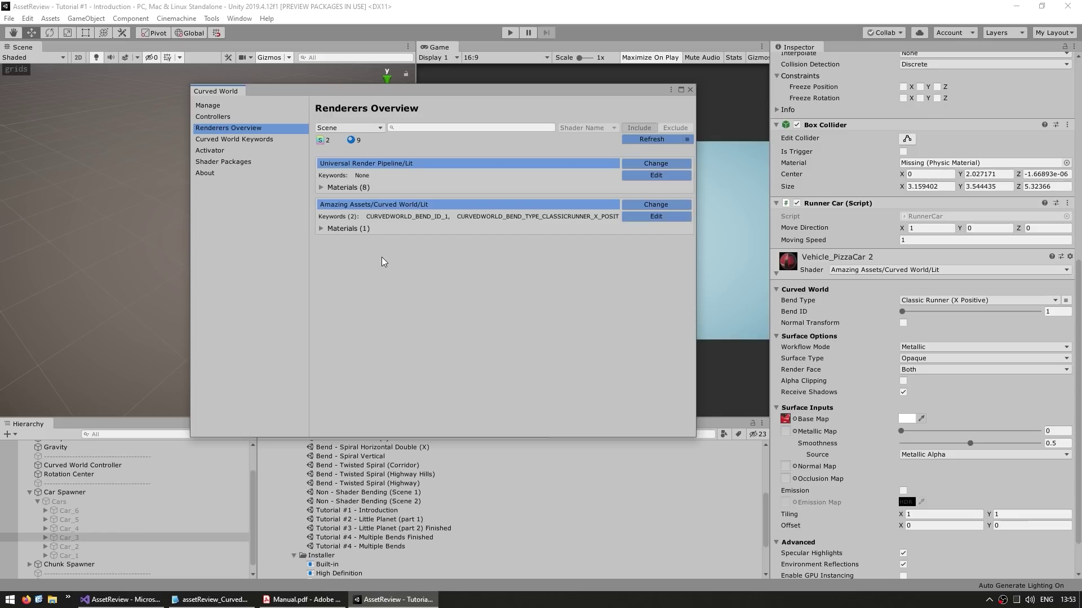
{"action": "left_click", "coordinate": [319, 230]}
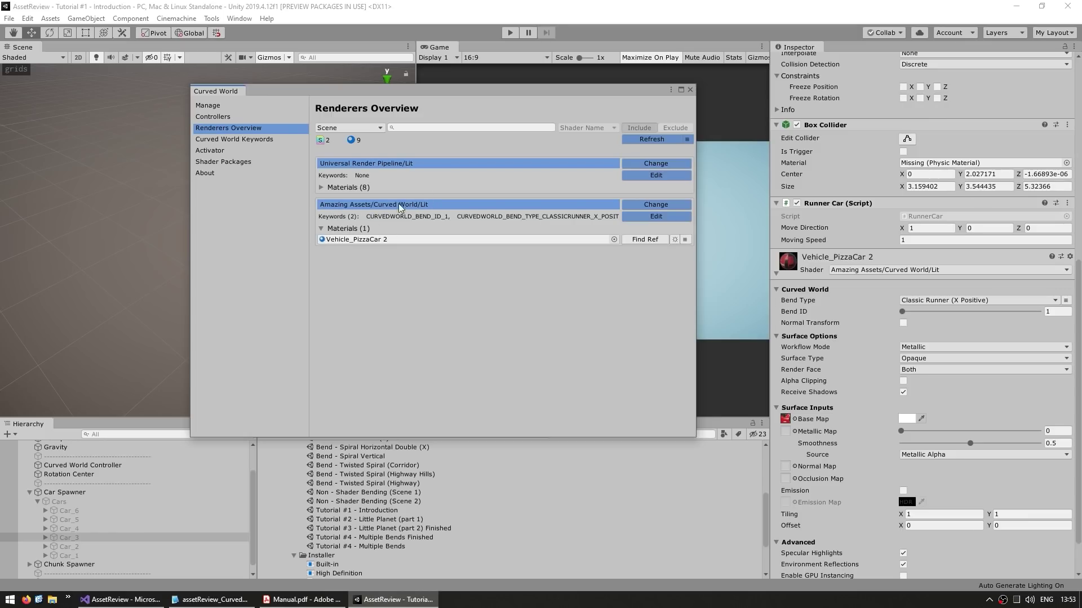
{"action": "left_click", "coordinate": [320, 187]}
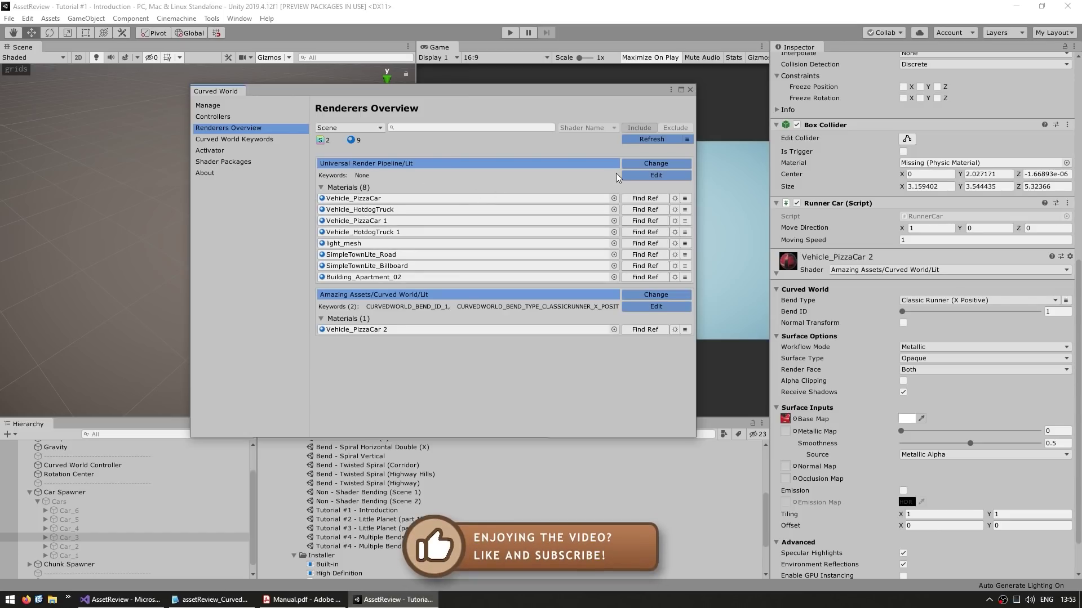
- Change all eight Universal Render Pipeline/Lit materials to Amazing Assets/Curved World/Lit
{"action": "left_click", "coordinate": [643, 163]}
{"action": "mouse_move", "coordinate": [704, 171]}
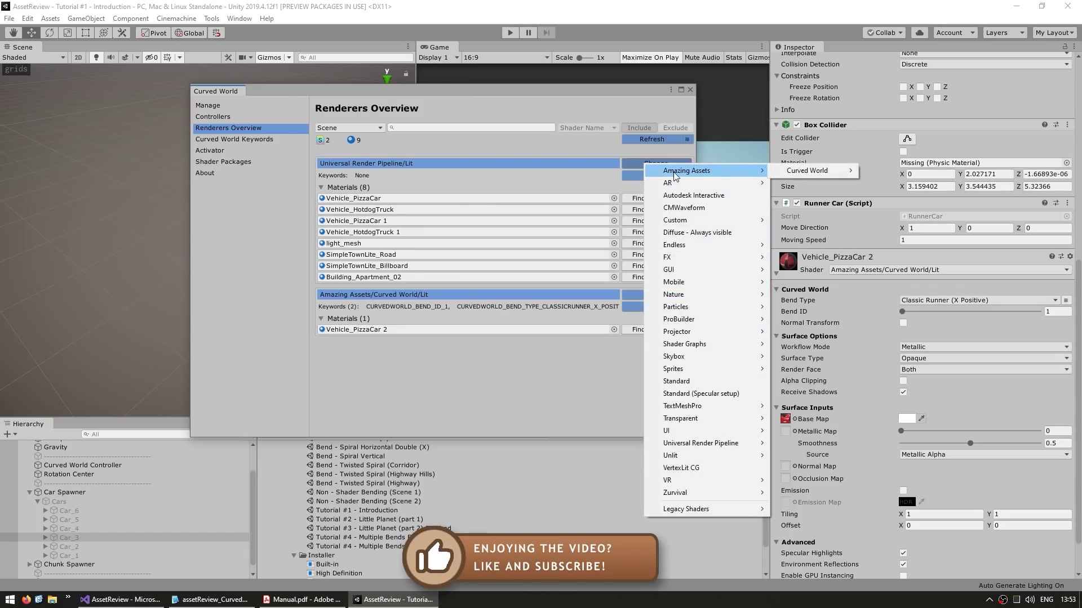
{"action": "mouse_move", "coordinate": [811, 170]}
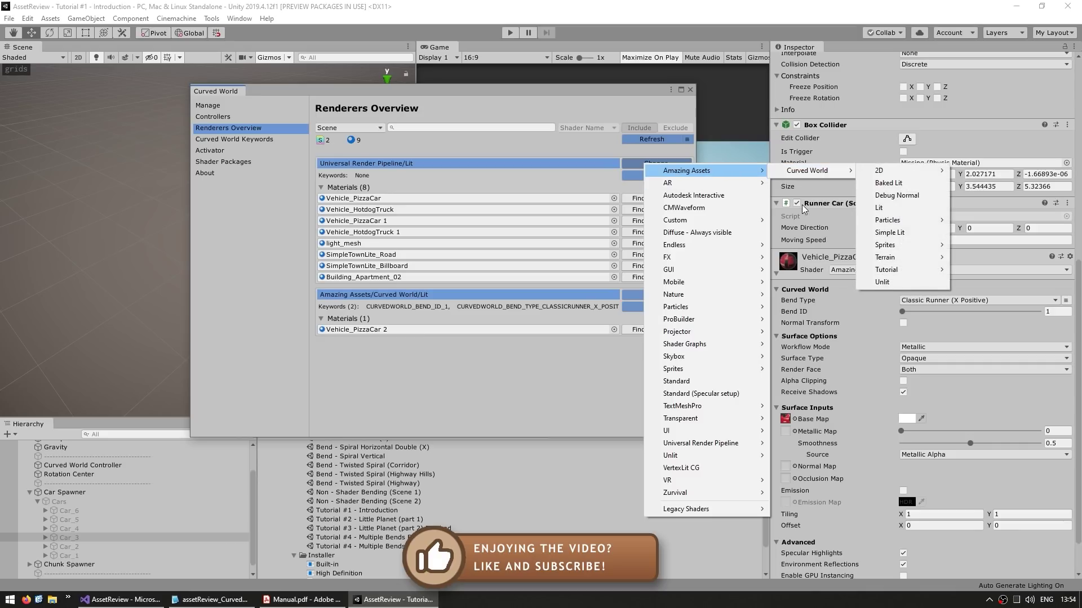
{"action": "left_click", "coordinate": [878, 208]}
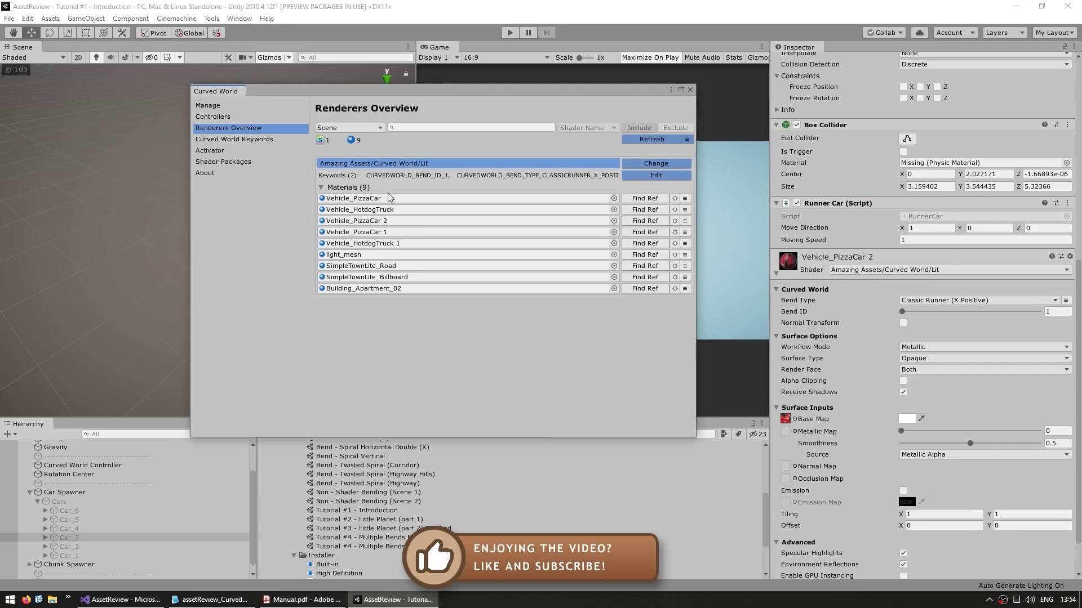
{"action": "left_click", "coordinate": [350, 232]}
- Inspect Vehicle_PizzaCar 1's Bend Type options and keep Classic Runner (X Positive)
{"action": "left_click", "coordinate": [352, 575]}
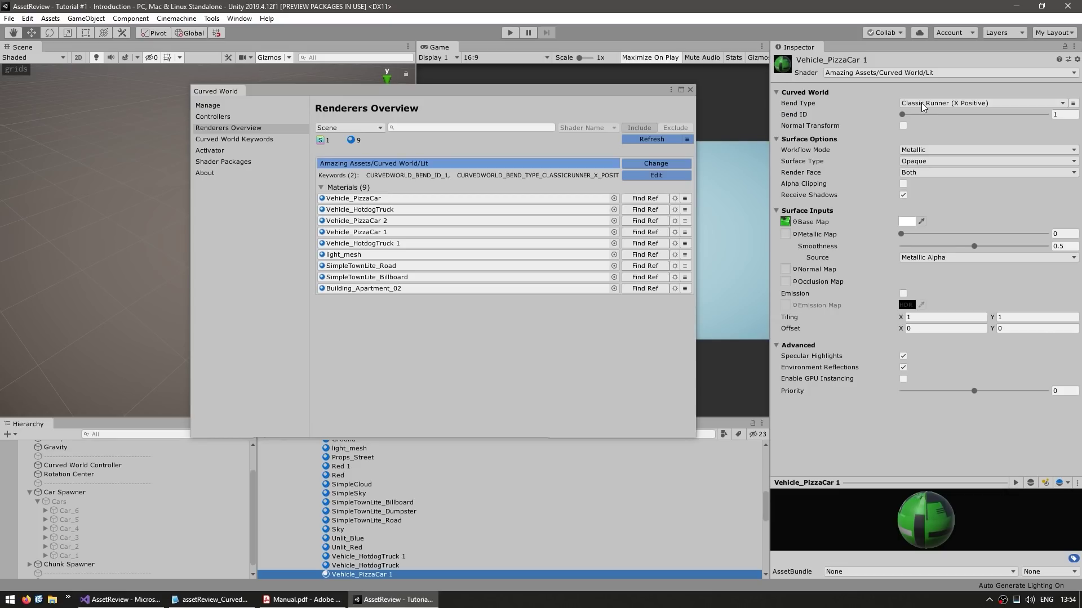
{"action": "left_click", "coordinate": [938, 105]}
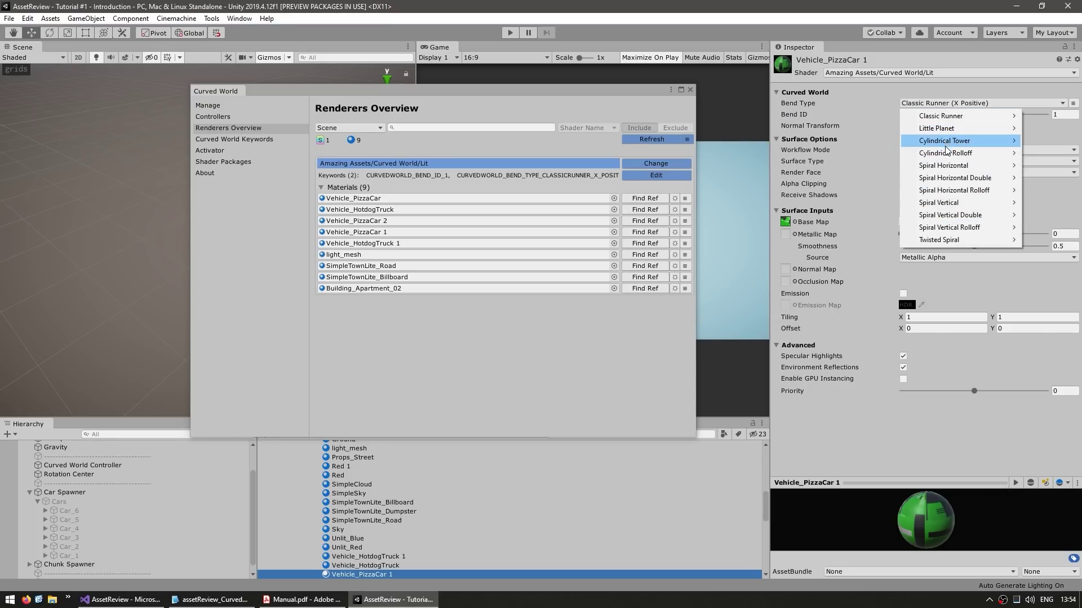
{"action": "mouse_move", "coordinate": [941, 170]}
{"action": "mouse_move", "coordinate": [913, 184]}
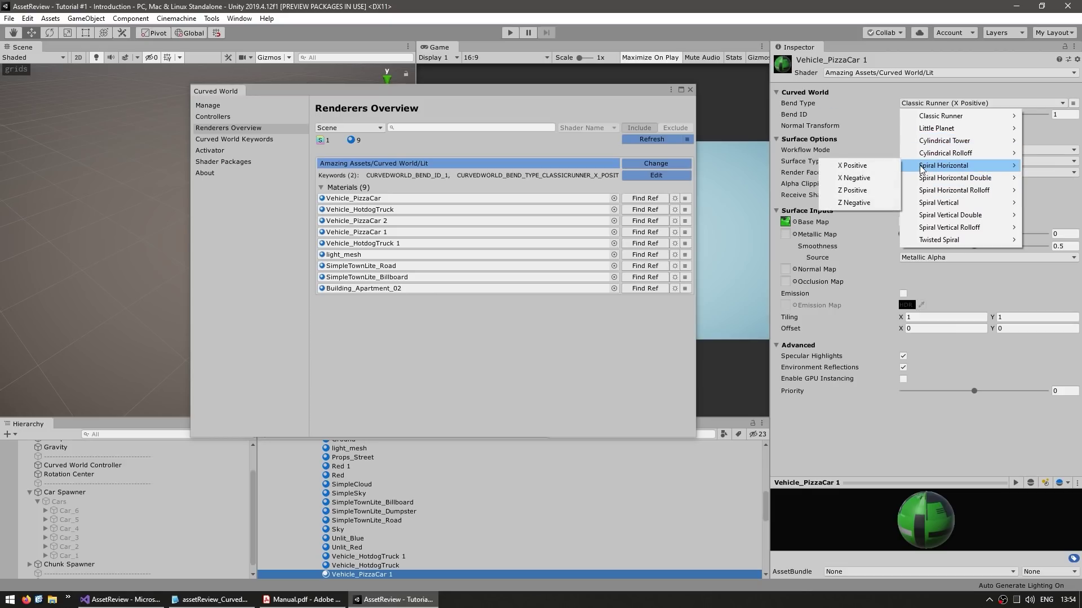
{"action": "left_click", "coordinate": [814, 117]}
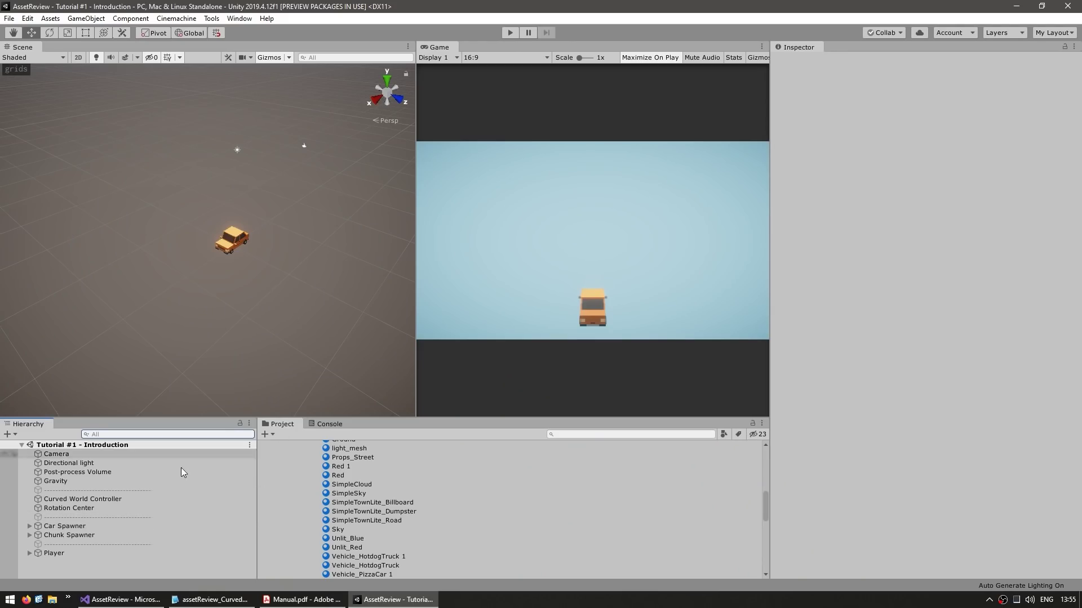
- Add a Classic Runner (X Positive) Curved World Controller component with bend ID 1 to the object
{"action": "left_click", "coordinate": [98, 499]}
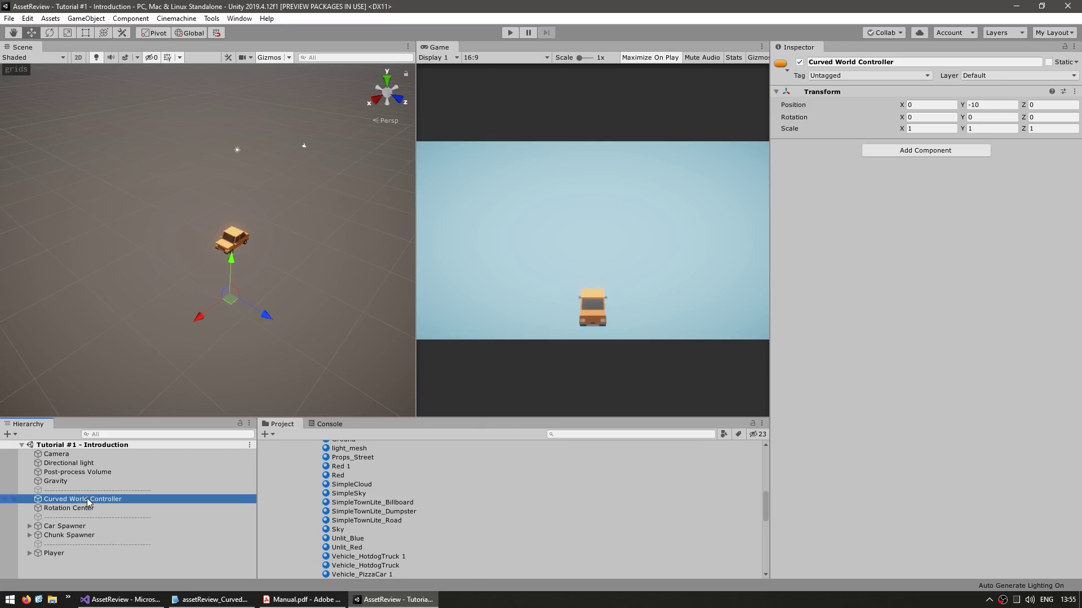
{"action": "left_click", "coordinate": [928, 148]}
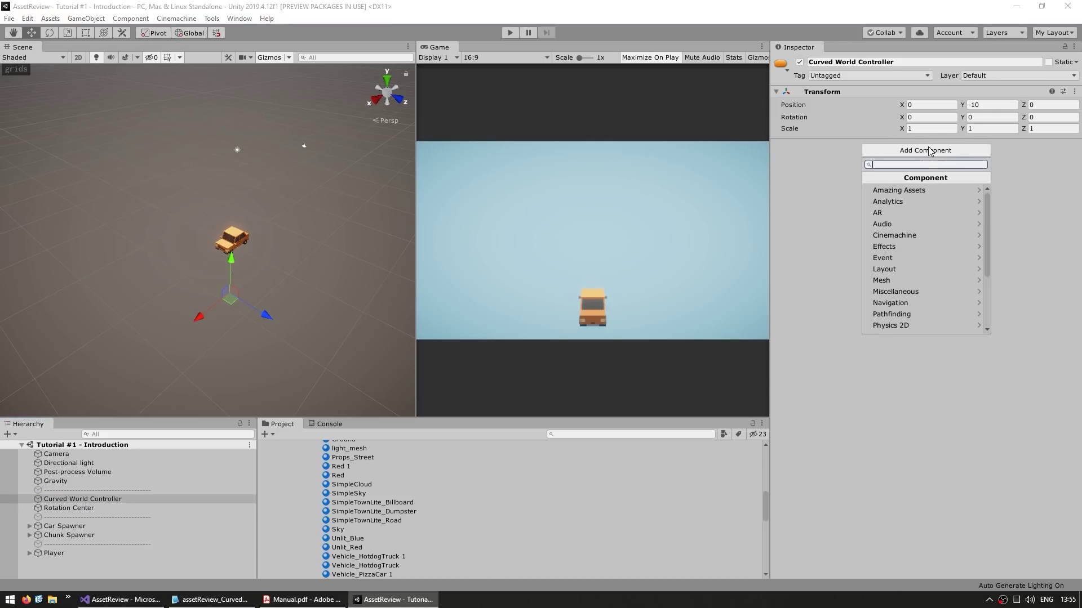
{"action": "left_click", "coordinate": [907, 187]}
{"action": "left_click", "coordinate": [897, 191]}
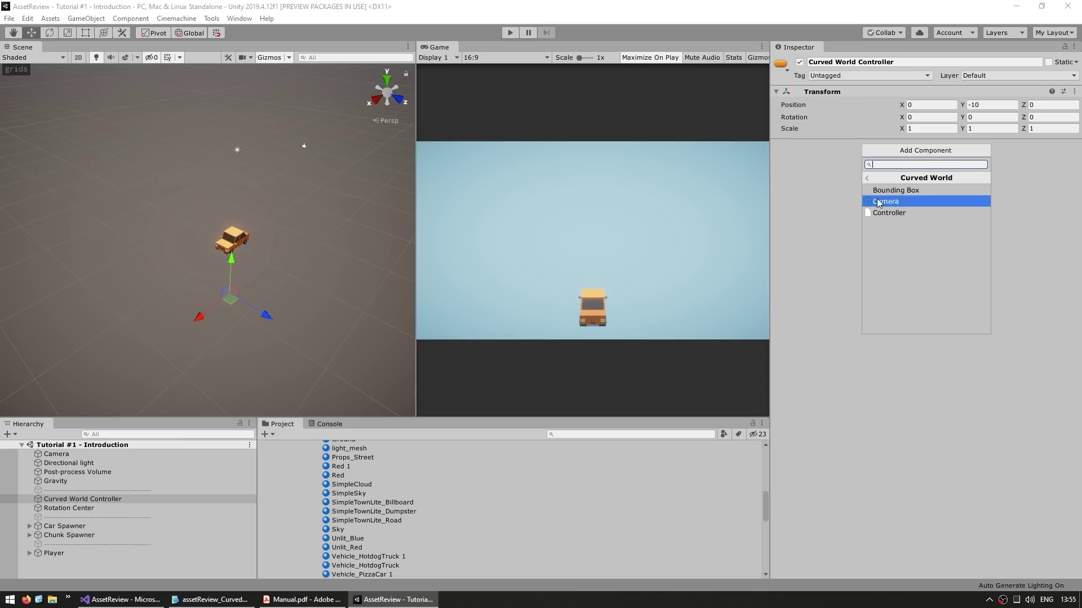
{"action": "left_click", "coordinate": [888, 212]}
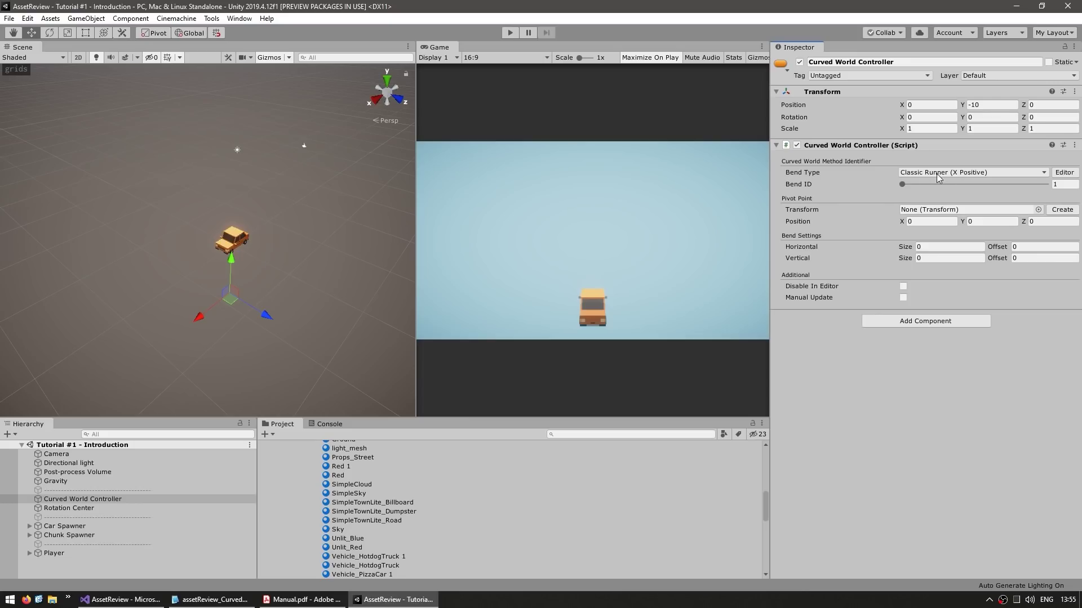
{"action": "left_click", "coordinate": [809, 187]}
- In Play mode, try horizontal size 2.33 and -1.7, offset 19.53, and a vertical bend, then stop
{"action": "key", "text": "ctrl+p"}
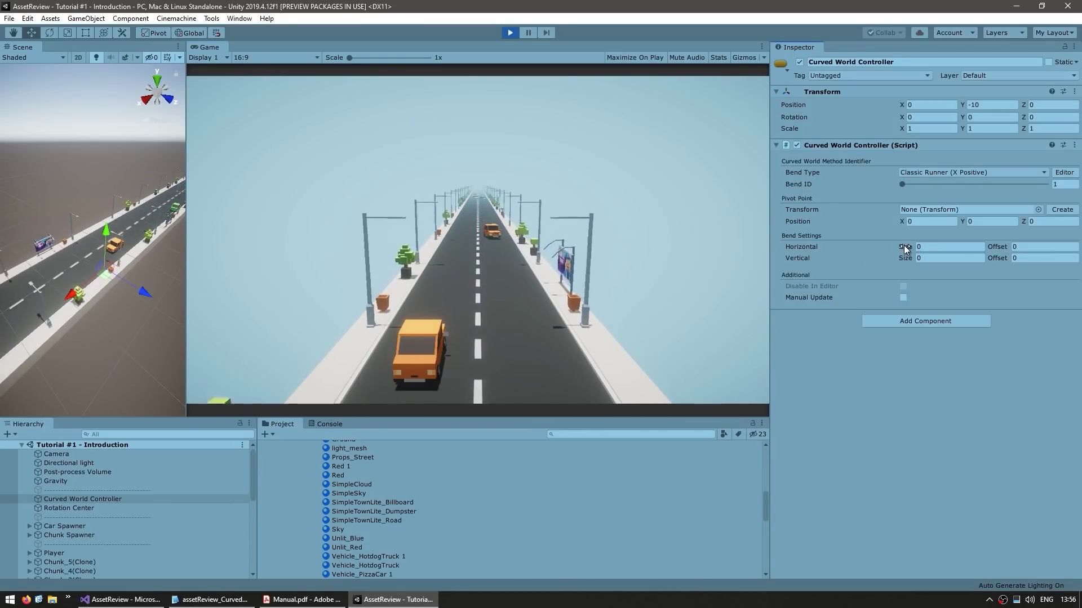
{"action": "left_click_drag", "start_coordinate": [904, 249], "coordinate": [929, 260]}
{"action": "left_click_drag", "start_coordinate": [997, 258], "coordinate": [685, 273]}
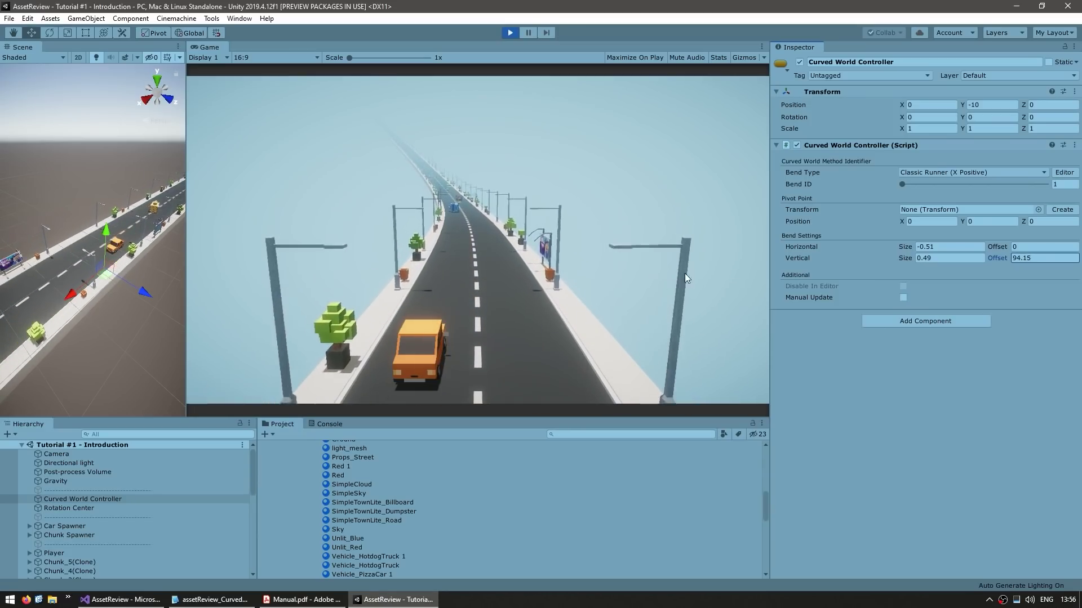
{"action": "left_click_drag", "start_coordinate": [903, 246], "coordinate": [895, 247]}
{"action": "left_click_drag", "start_coordinate": [997, 246], "coordinate": [258, 269]}
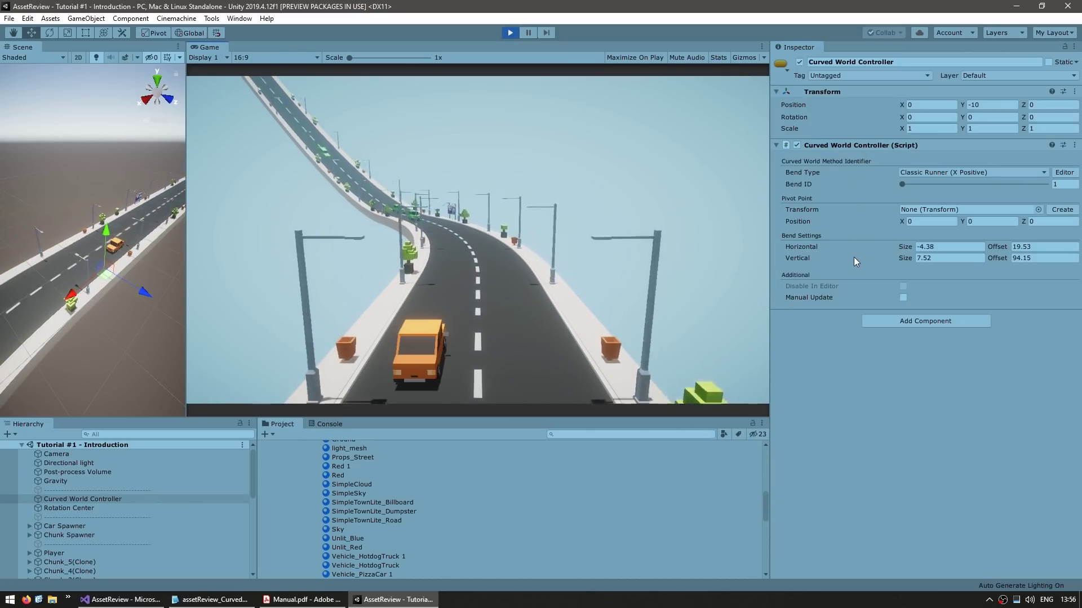
{"action": "left_click_drag", "start_coordinate": [907, 246], "coordinate": [815, 262]}
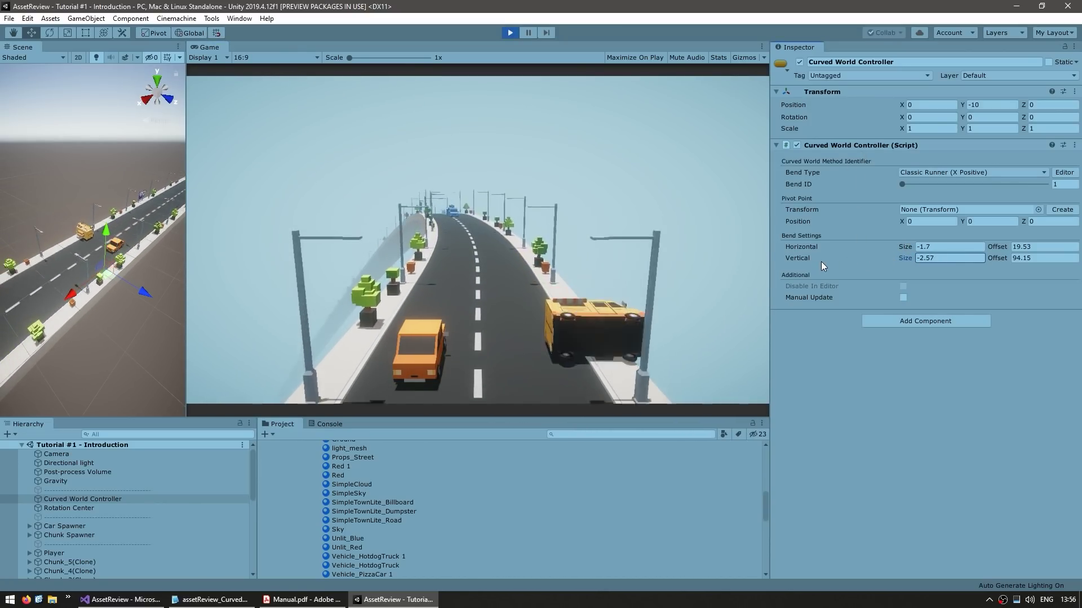
{"action": "key", "text": "ctrl+p"}
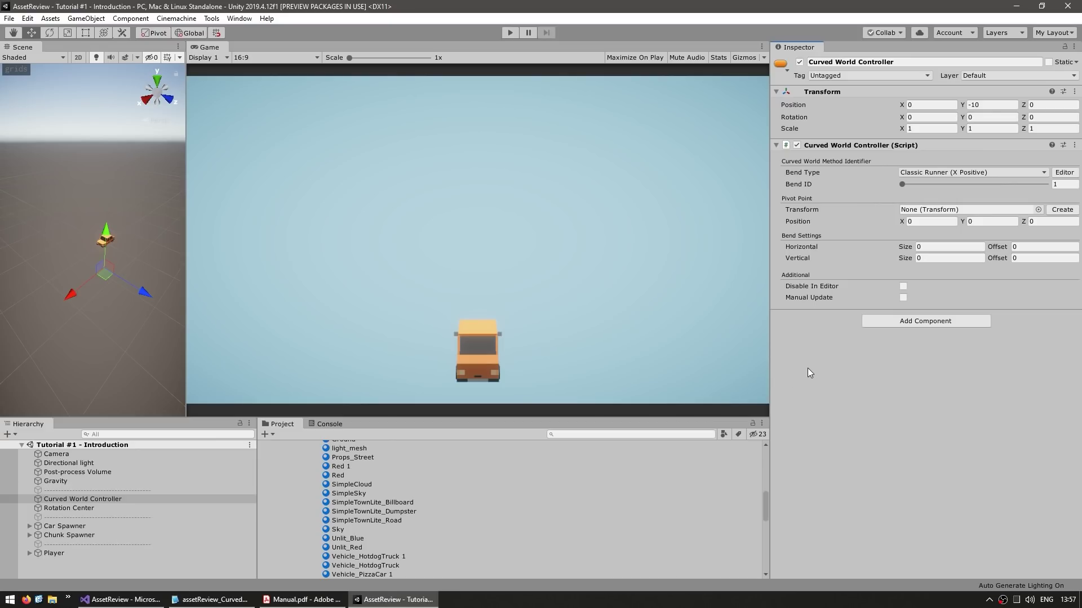
- Change the scene materials' bend settings to Twisted Spiral (X Positive) in the Renderers Overview
{"action": "left_click", "coordinate": [240, 18]}
{"action": "mouse_move", "coordinate": [338, 75]}
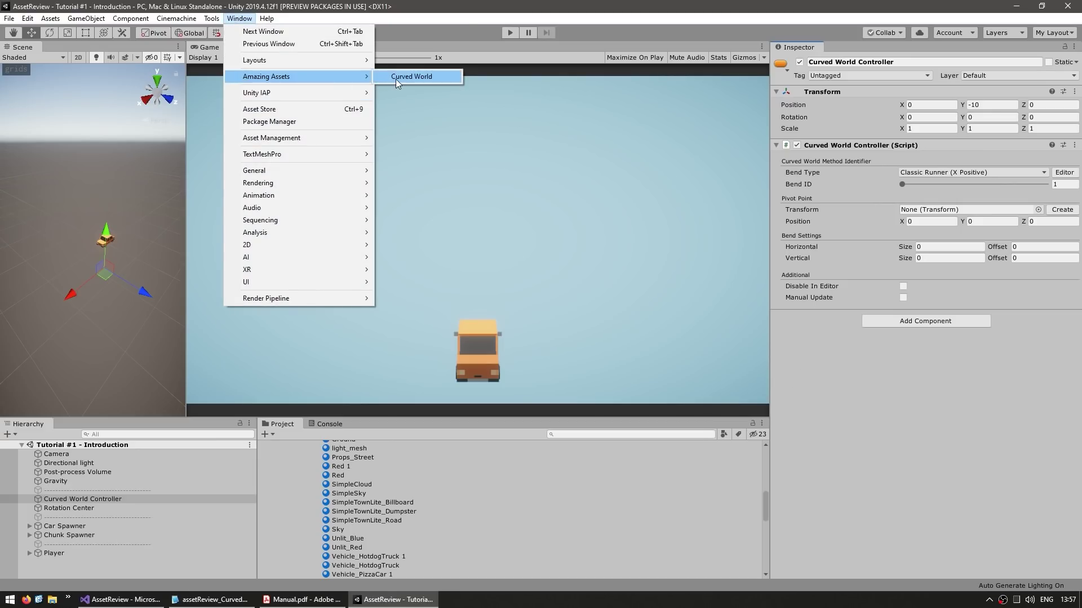
{"action": "left_click", "coordinate": [395, 79]}
{"action": "left_click", "coordinate": [236, 128]}
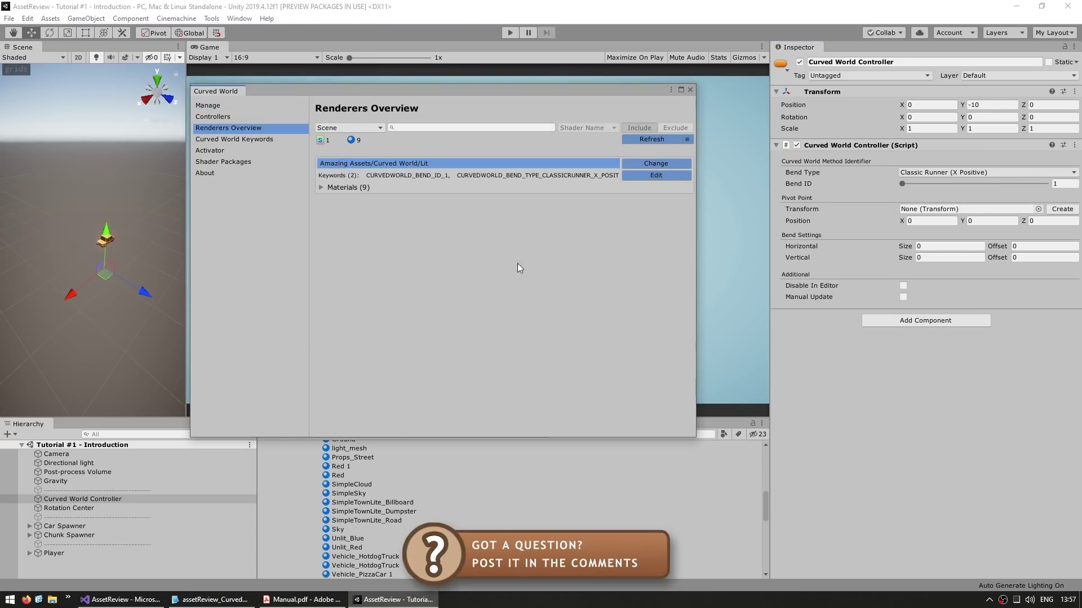
{"action": "left_click", "coordinate": [686, 138]}
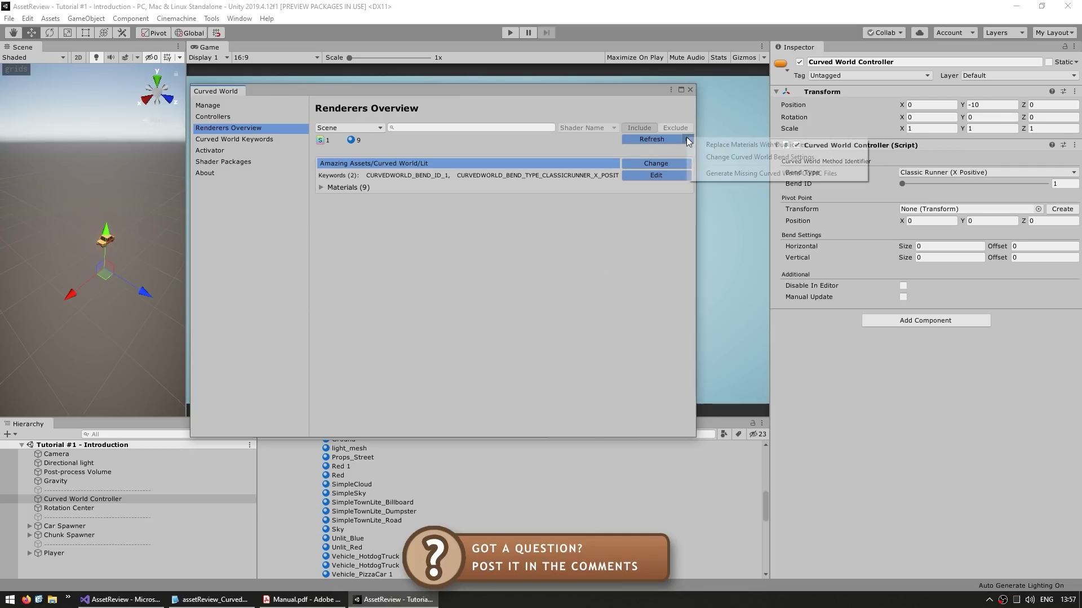
{"action": "left_click", "coordinate": [768, 158]}
{"action": "left_click", "coordinate": [805, 133]}
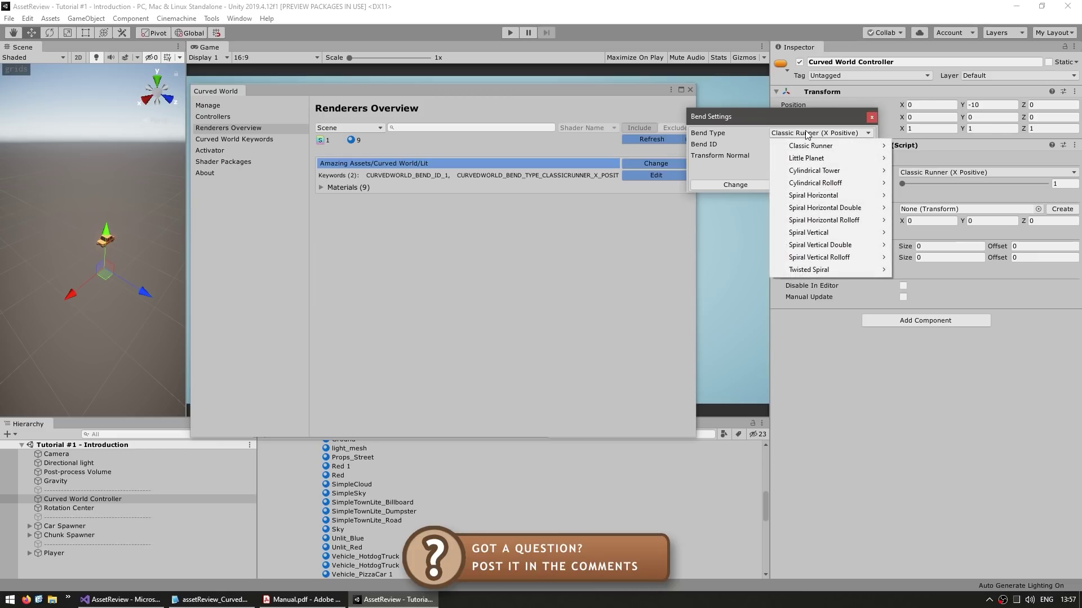
{"action": "mouse_move", "coordinate": [810, 270]}
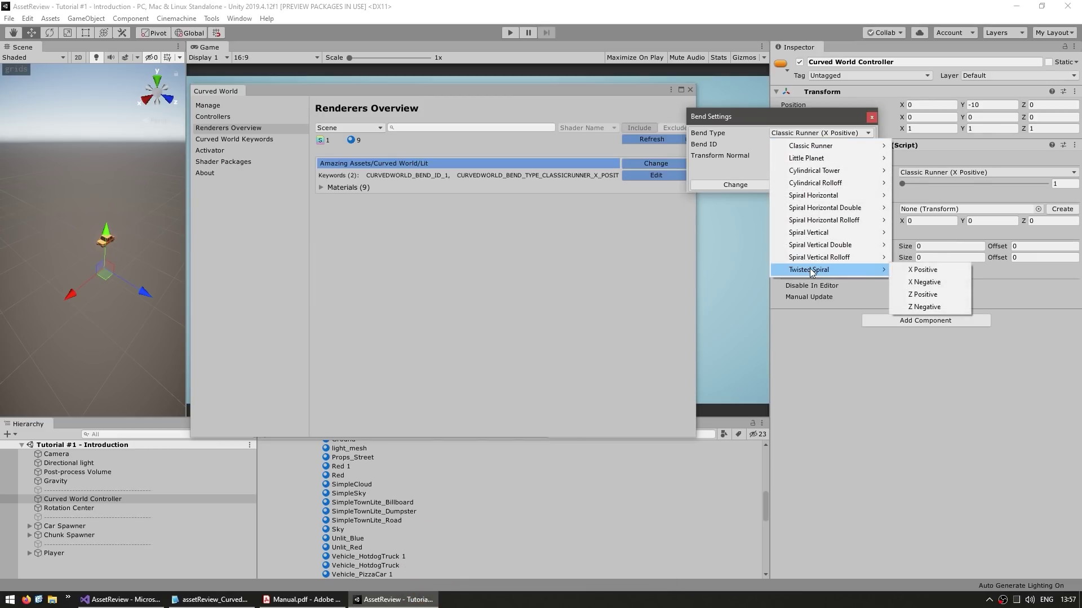
{"action": "left_click", "coordinate": [920, 270]}
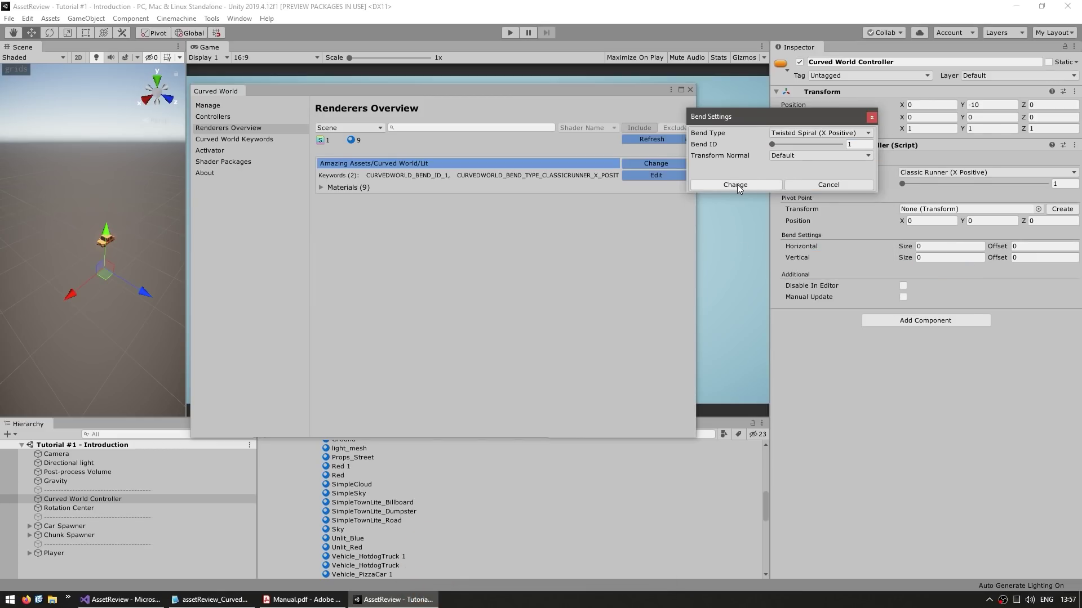
{"action": "left_click", "coordinate": [737, 185]}
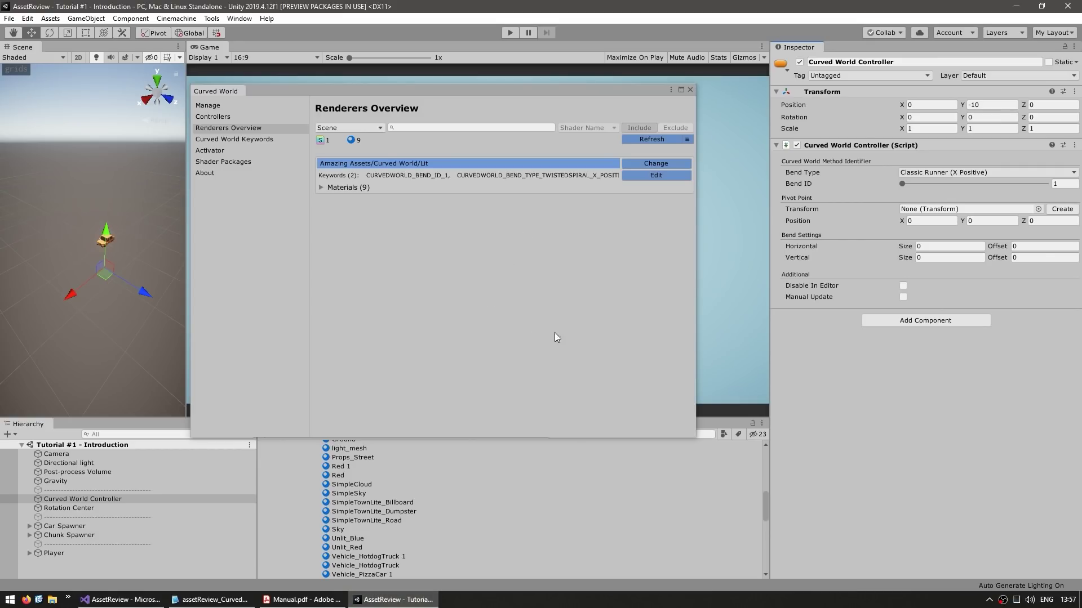
- Set the controller's bend type to Twisted Spiral (X Positive) and play with curvature size 1.2
{"action": "left_click", "coordinate": [561, 295]}
{"action": "left_click", "coordinate": [944, 173]}
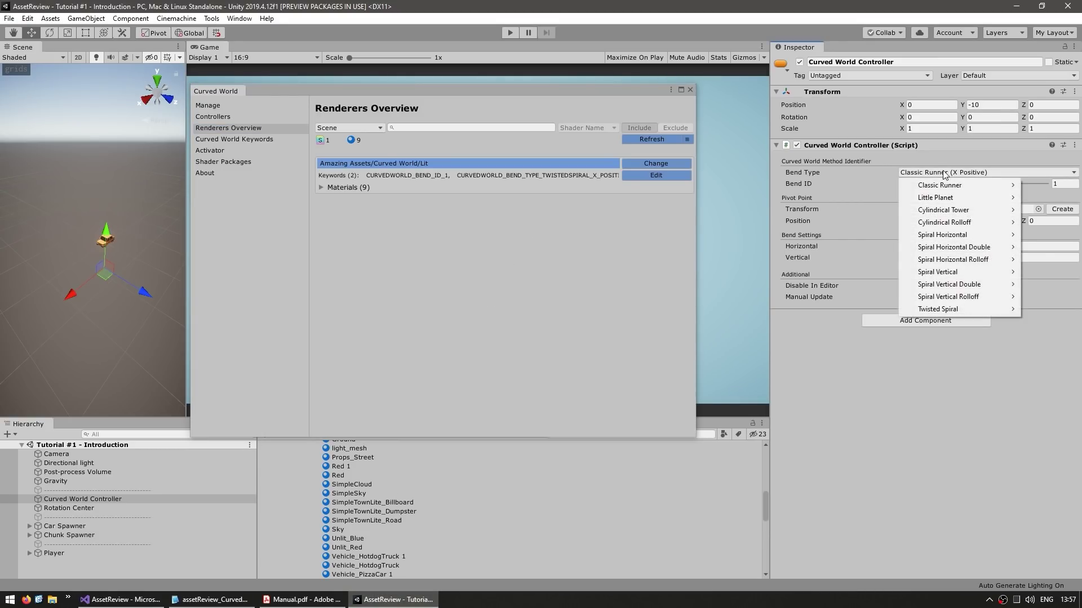
{"action": "mouse_move", "coordinate": [935, 310]}
{"action": "left_click", "coordinate": [862, 310]}
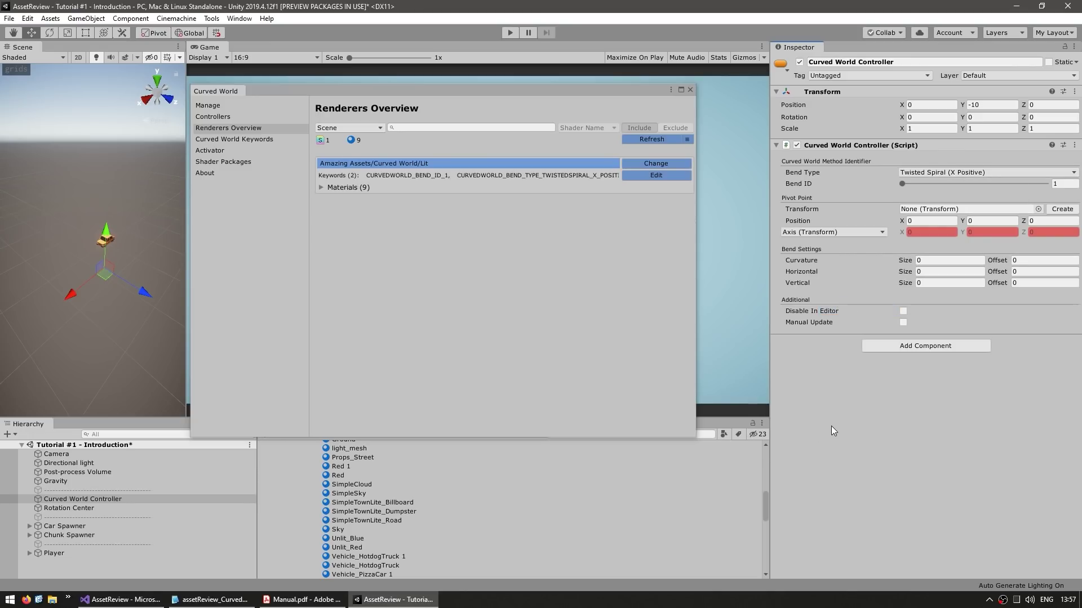
{"action": "key", "text": "ctrl+p"}
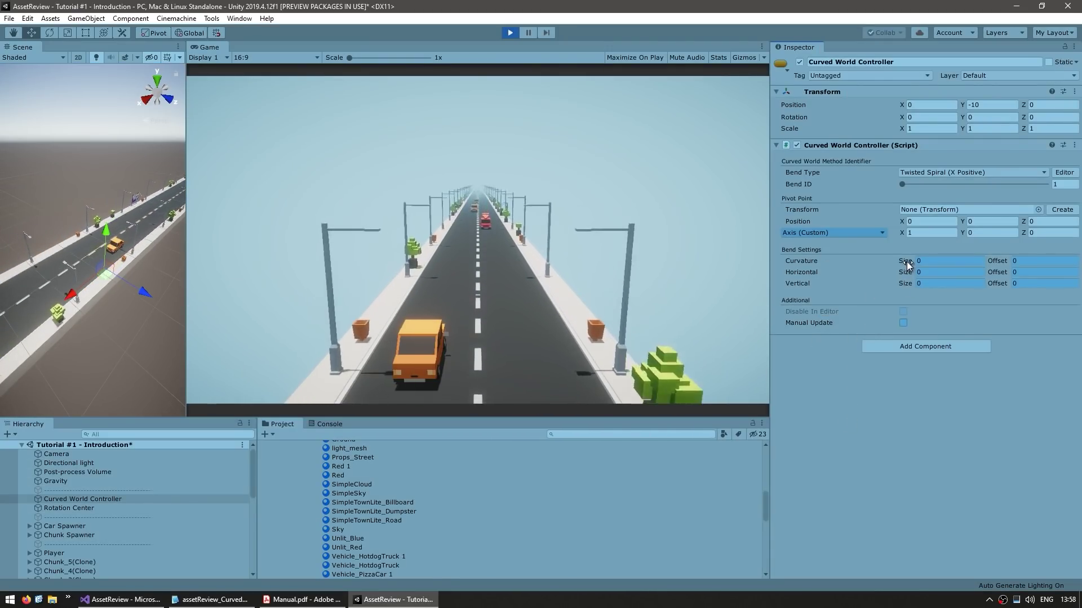
{"action": "left_click_drag", "start_coordinate": [907, 262], "coordinate": [942, 276]}
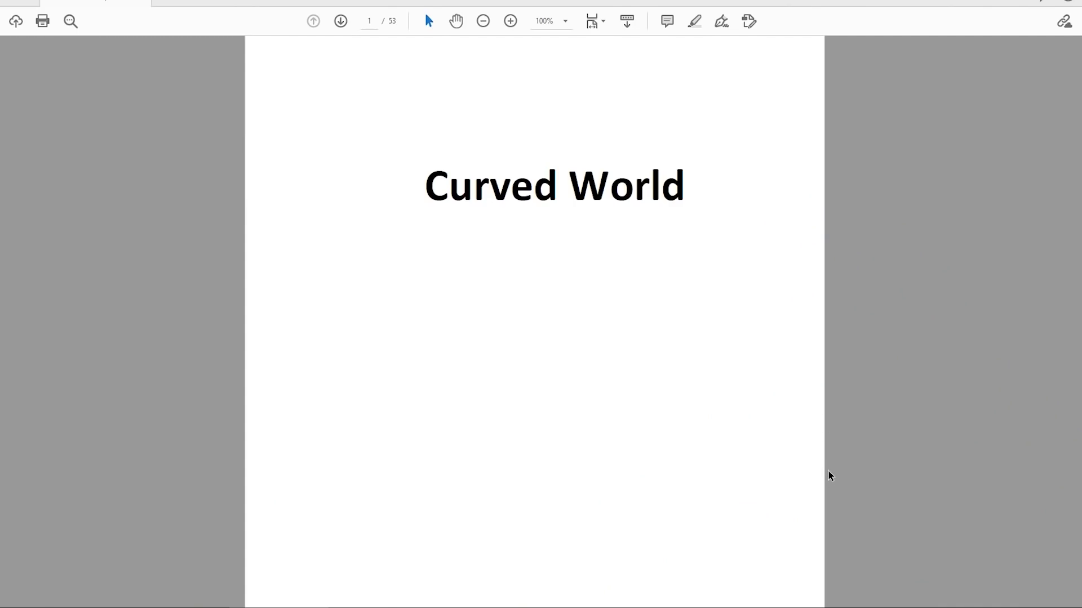
- Scroll to page 47 and highlight the Unity Shader Sub-Graph and Amplify Shader Function labels
{"action": "scroll", "coordinate": [828, 471], "scroll_direction": "down", "scroll_amount": 10}
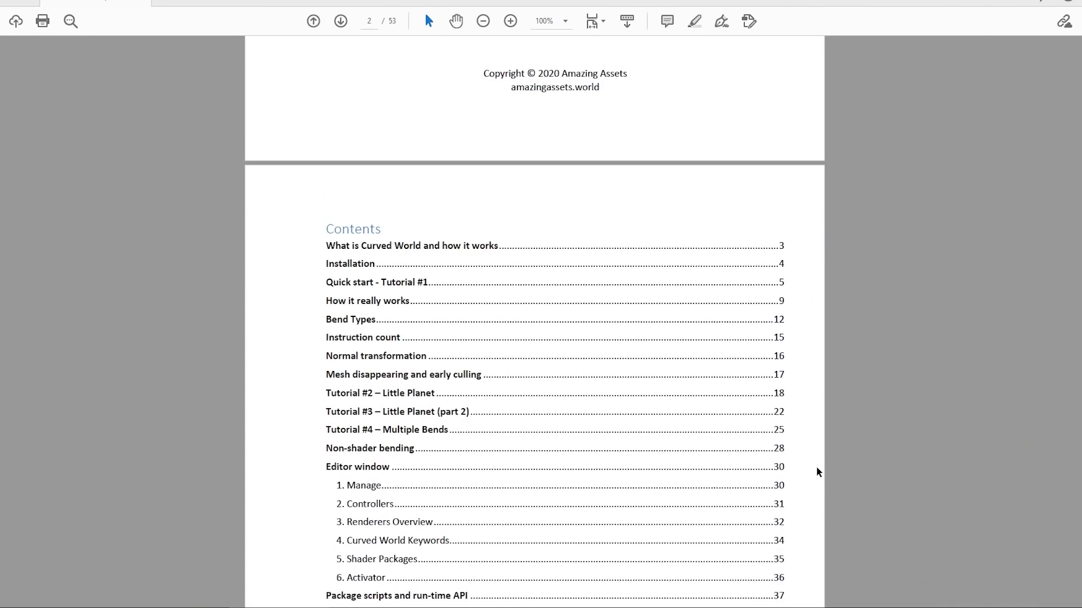
{"action": "scroll", "coordinate": [817, 469], "scroll_direction": "down", "scroll_amount": 5}
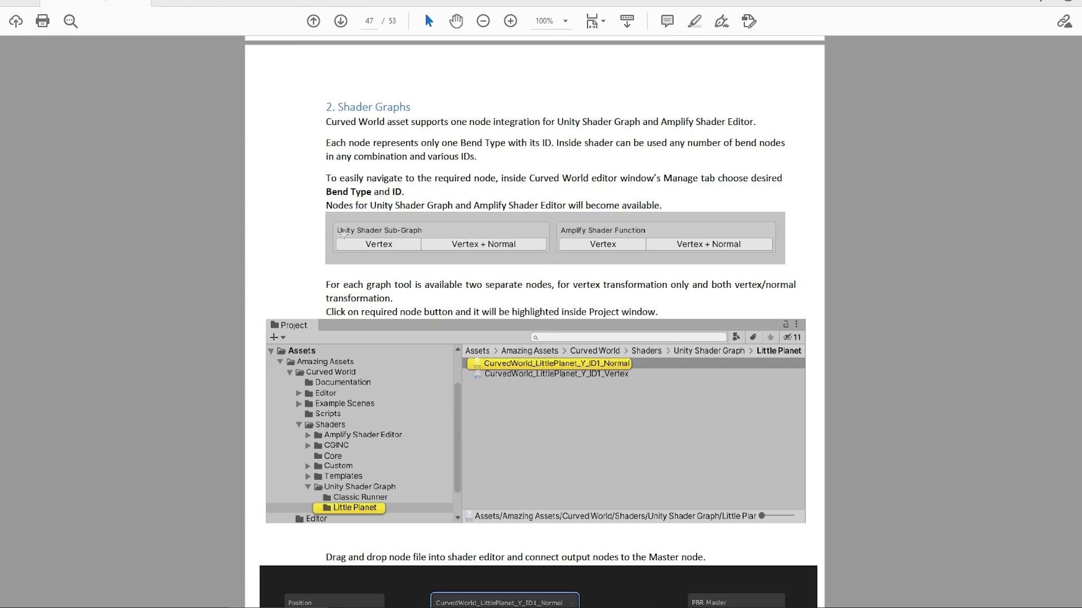
{"action": "left_click_drag", "start_coordinate": [355, 236], "coordinate": [474, 223]}
{"action": "left_click_drag", "start_coordinate": [558, 233], "coordinate": [679, 224]}
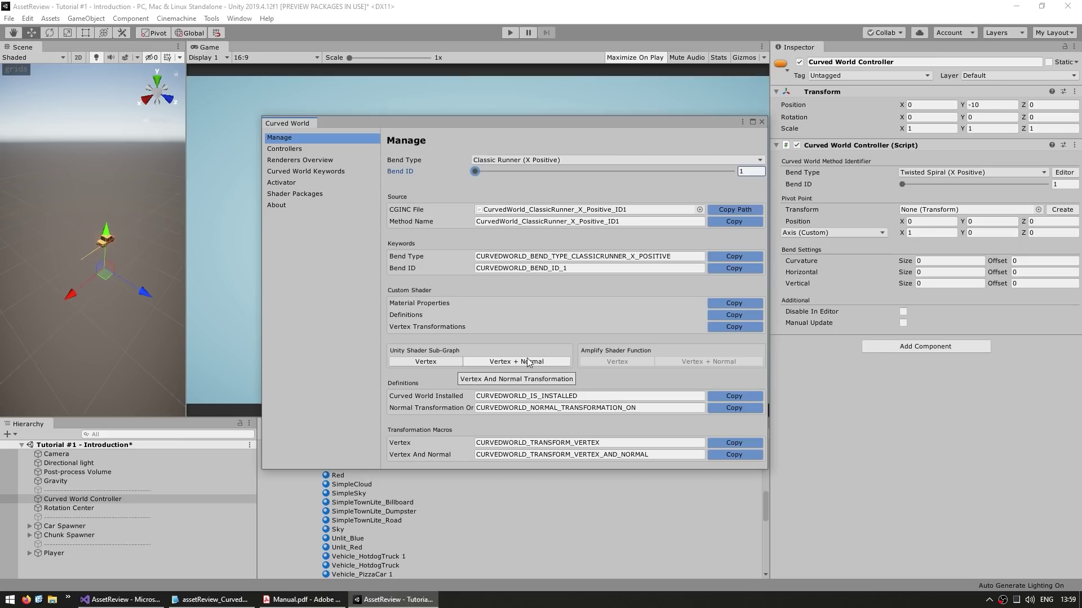
- Open the Classic Runner X Positive vertex sub-graph asset and select its Out_Vector4 node
{"action": "left_click", "coordinate": [426, 361]}
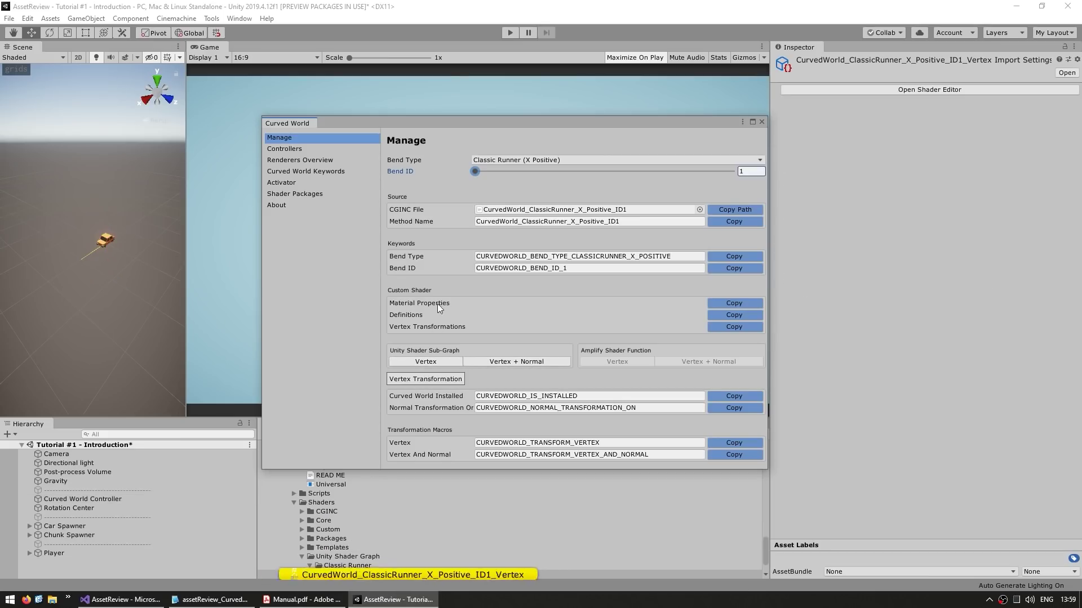
{"action": "scroll", "coordinate": [455, 574], "scroll_direction": "down", "scroll_amount": 1}
{"action": "left_click", "coordinate": [346, 539]}
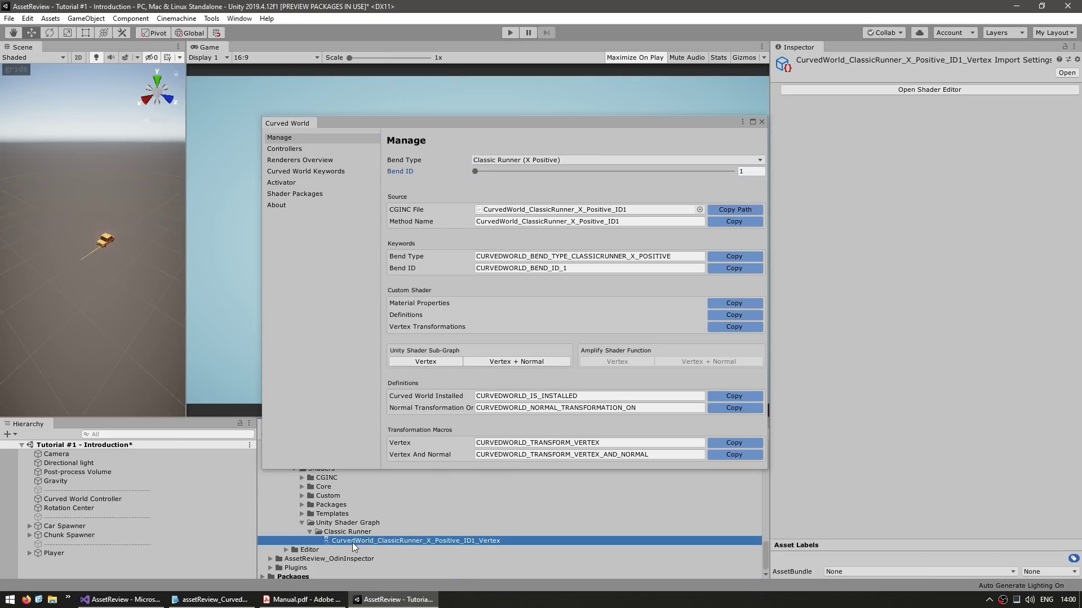
{"action": "double_click", "coordinate": [352, 543]}
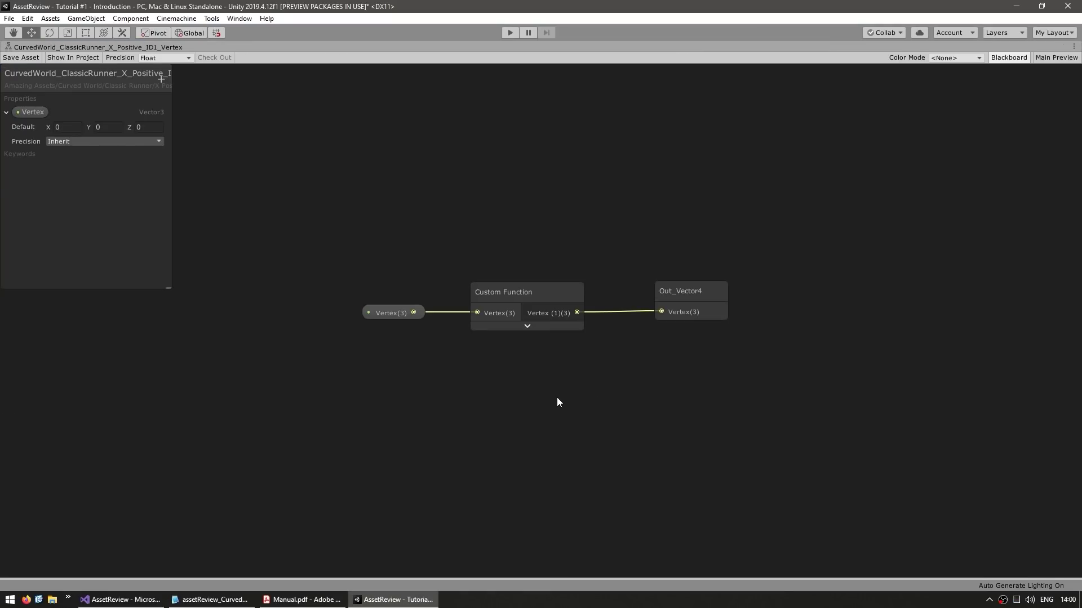
{"action": "left_click_drag", "start_coordinate": [639, 270], "coordinate": [789, 396]}
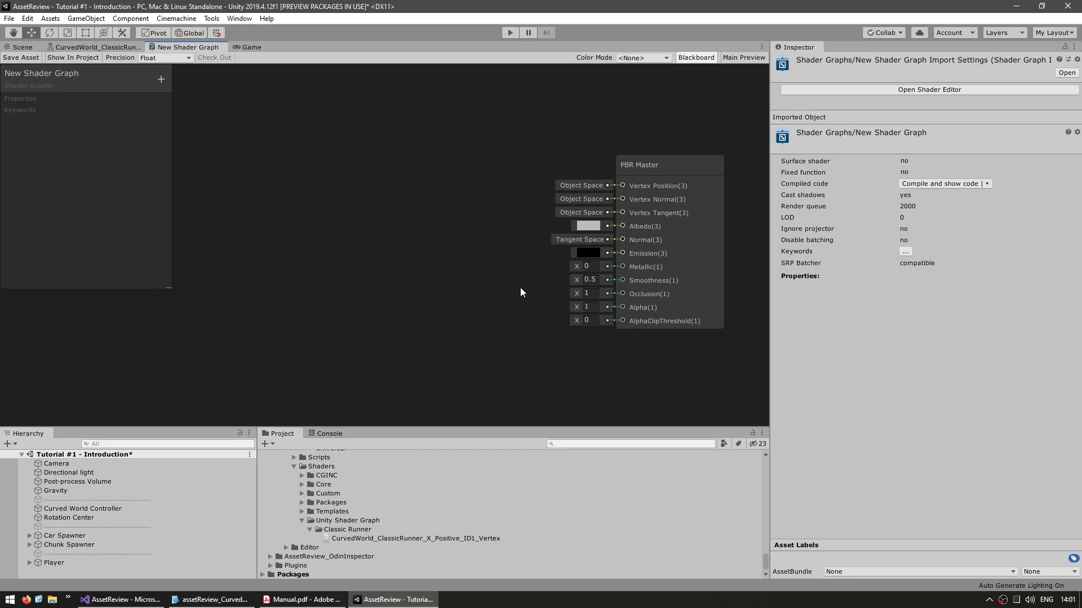
- Place the vertex sub-graph as a node in the new shader graph next to PBR Master
{"action": "left_click_drag", "start_coordinate": [409, 539], "coordinate": [366, 320]}
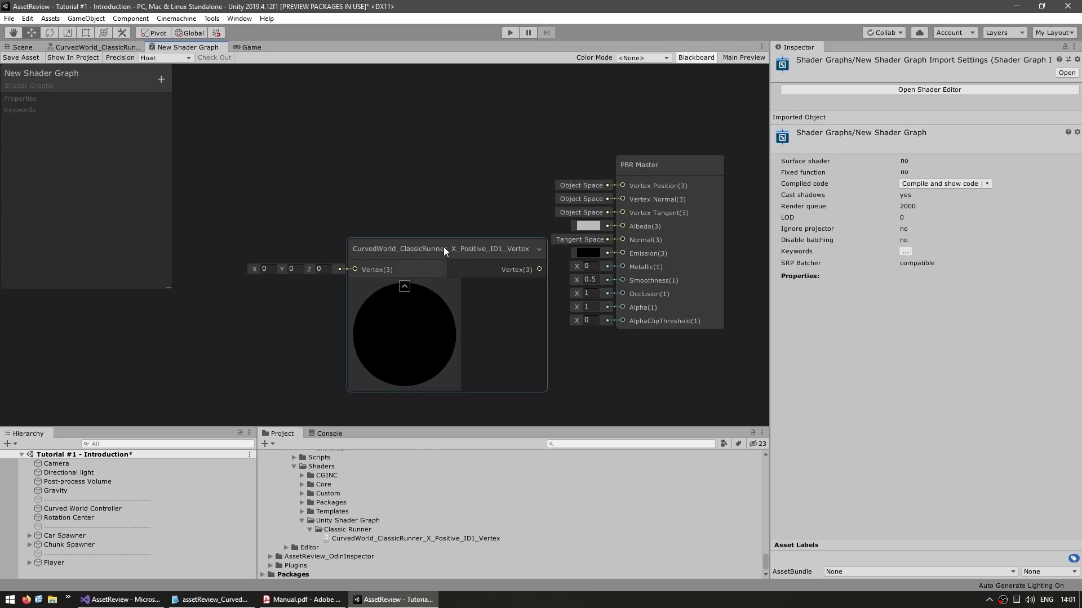
{"action": "left_click_drag", "start_coordinate": [444, 250], "coordinate": [392, 173]}
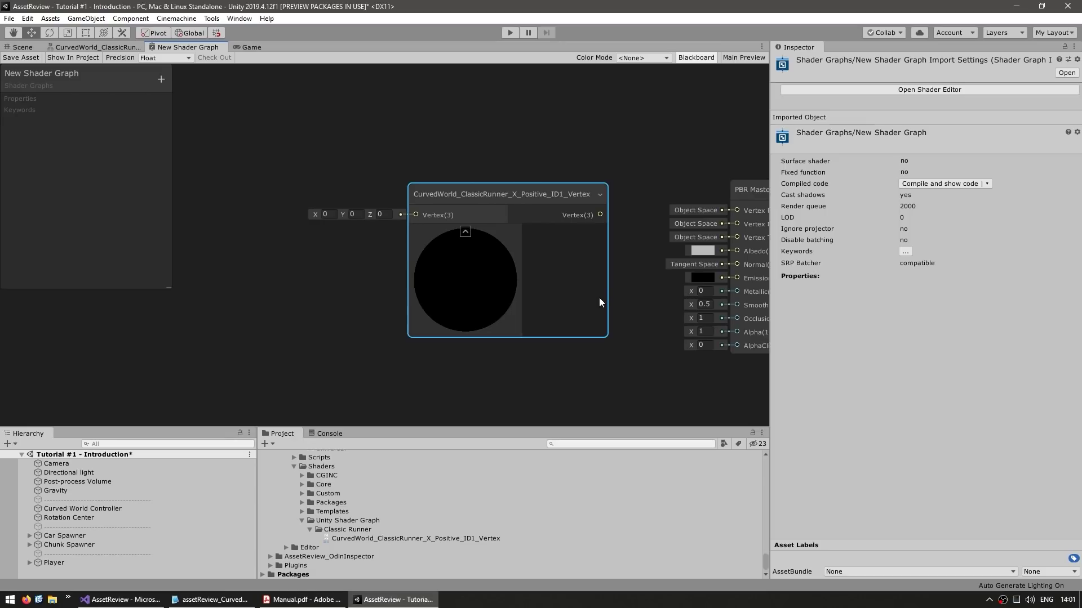
{"action": "middle_click_drag", "start_coordinate": [741, 222], "coordinate": [588, 231]}
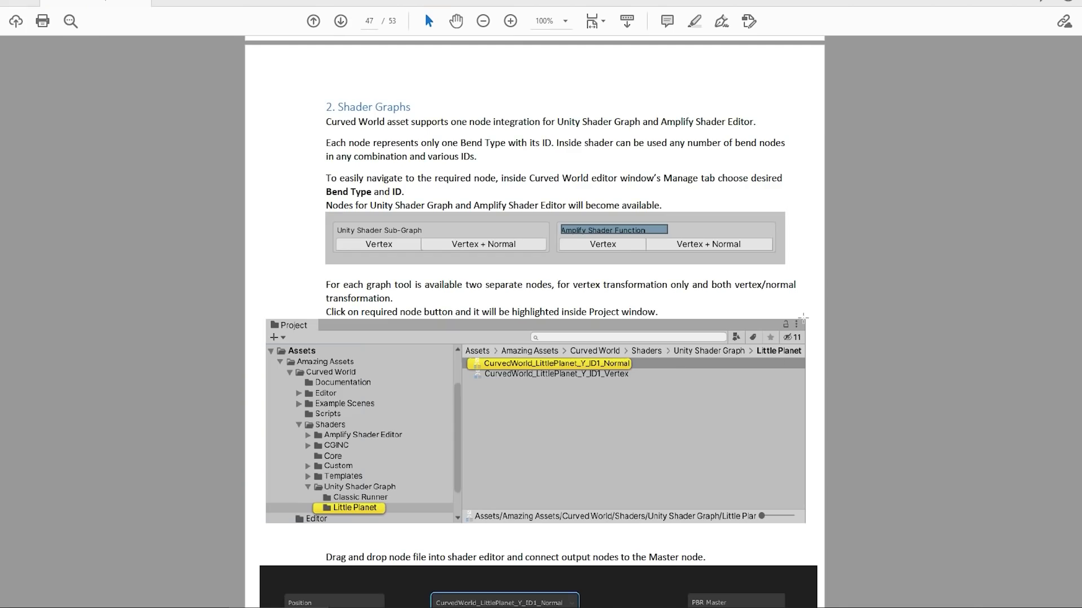
{"action": "scroll", "coordinate": [534, 304], "scroll_direction": "down", "scroll_amount": 5}
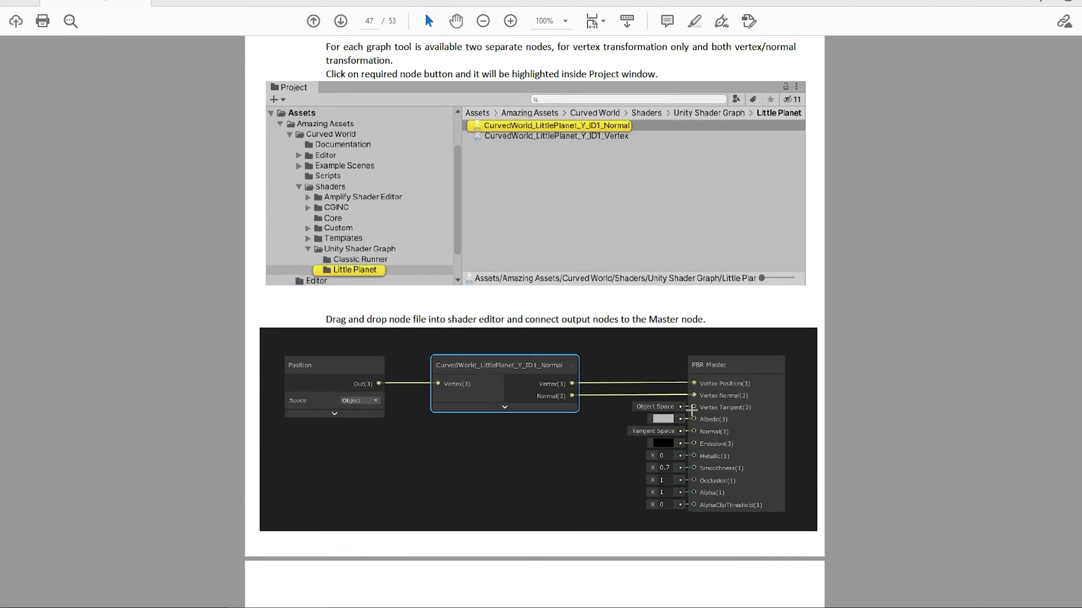
- Scroll page 47 down to the drag-and-drop figure and the object-space vertex notes
{"action": "scroll", "coordinate": [755, 454], "scroll_direction": "down", "scroll_amount": 3}
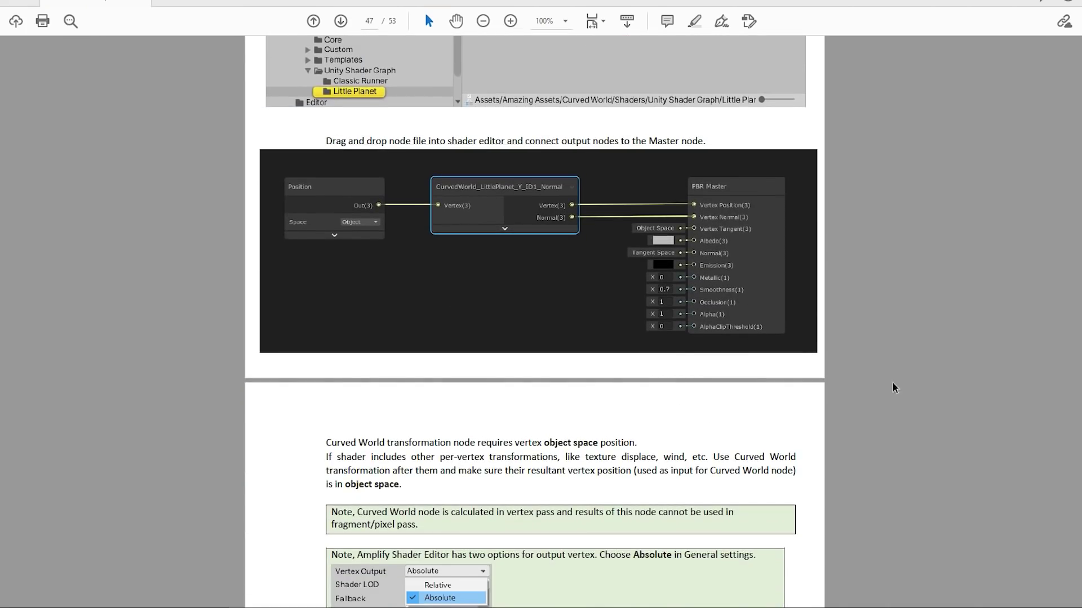